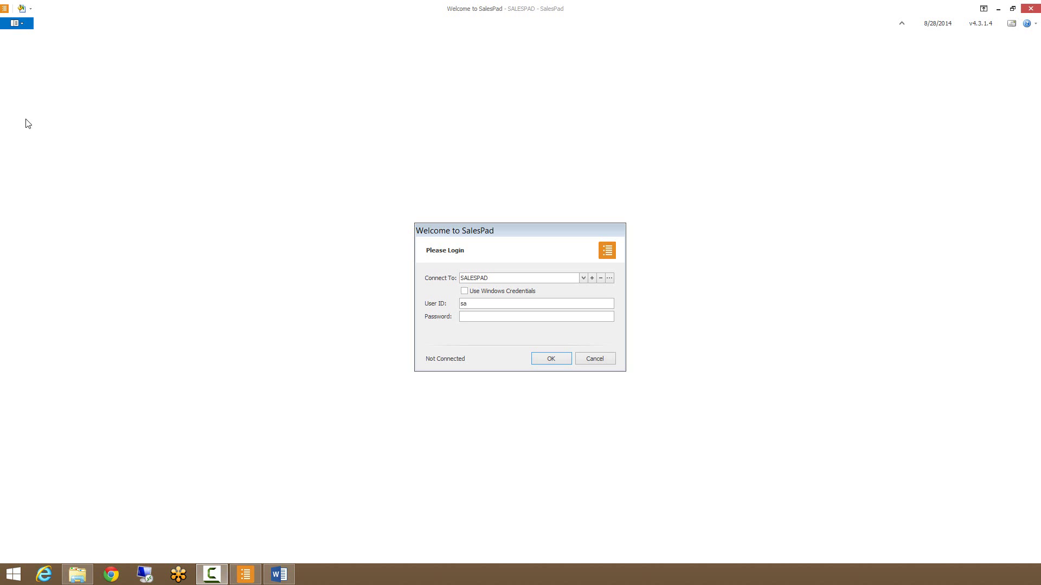
- Log in to the SALESPAD company with the account password
left_click(470, 319)
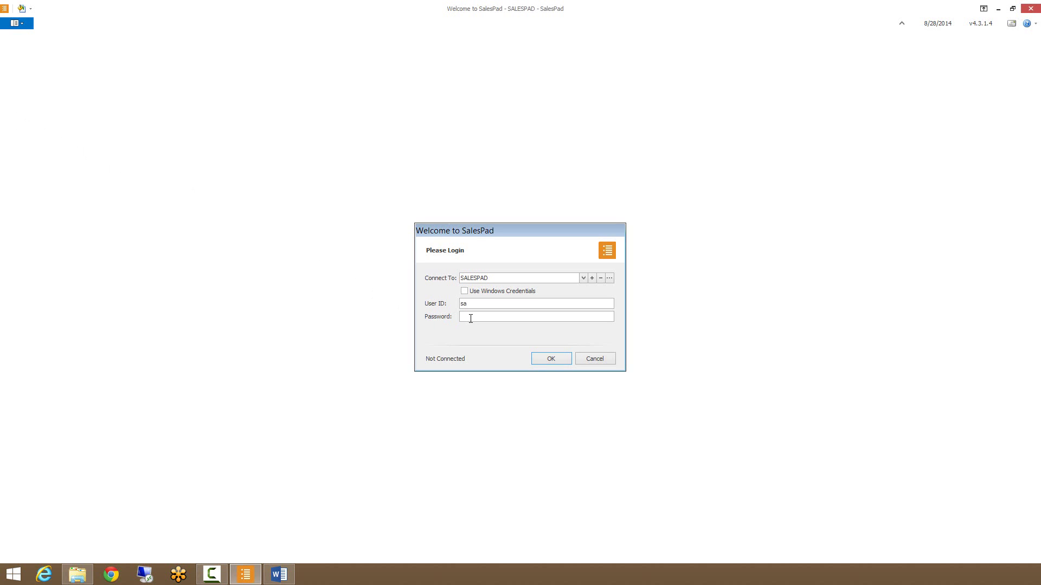
key("Return")
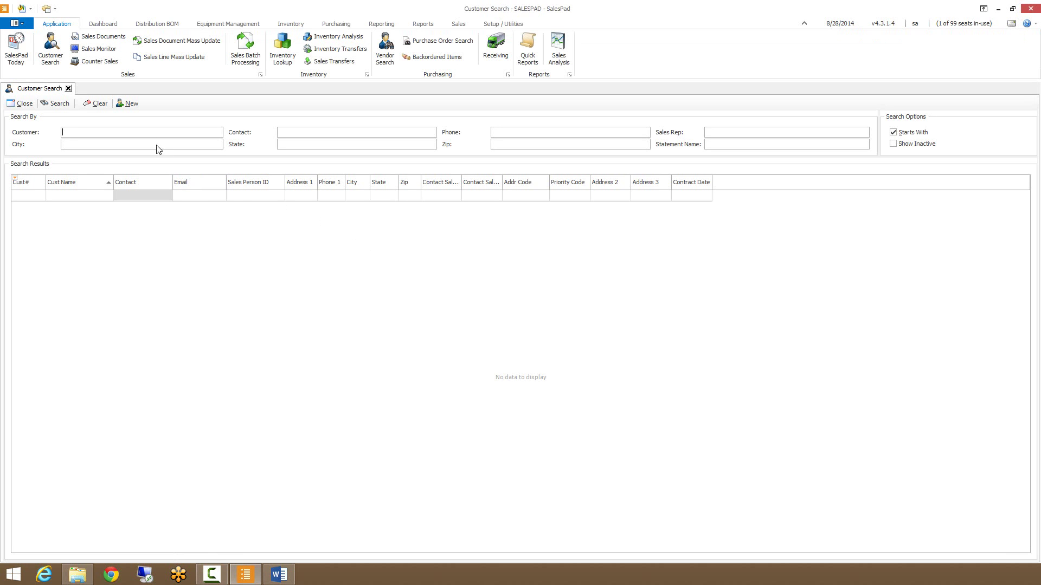
- Open the Security Editor and search for the 'purchasing advisor' permission
left_click(15, 23)
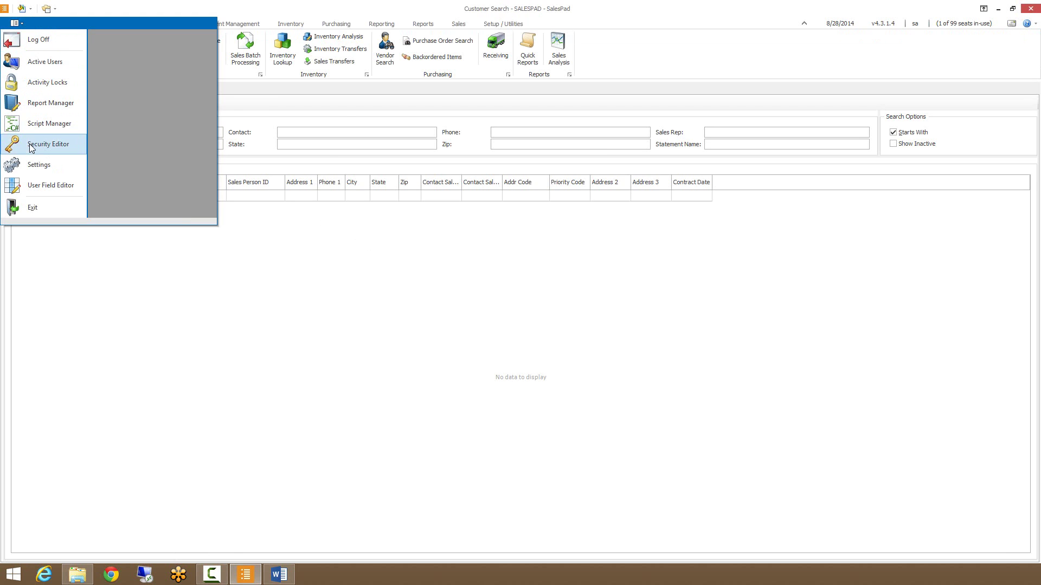
left_click(48, 144)
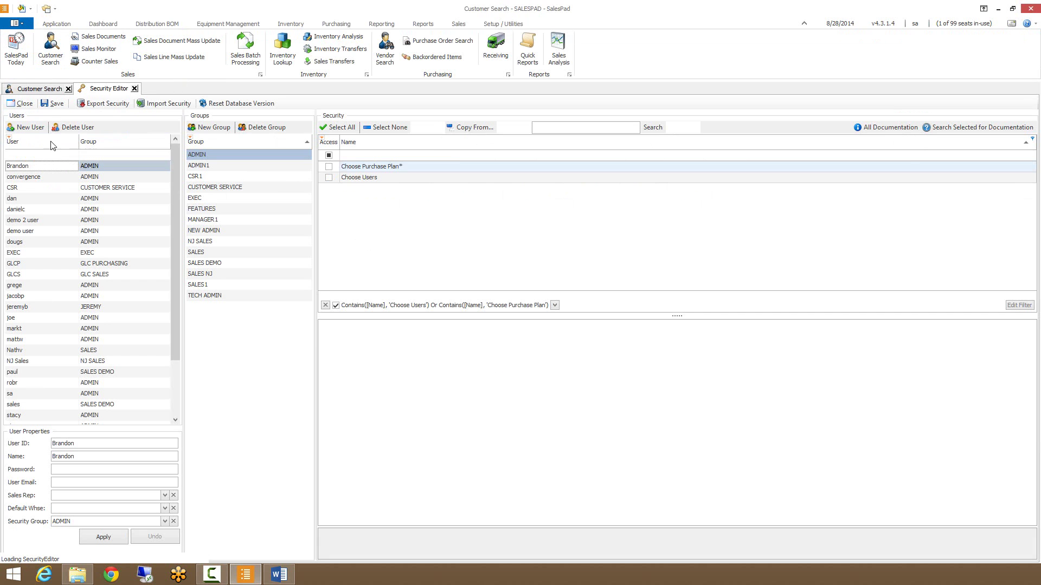
left_click(563, 133)
type("purchas")
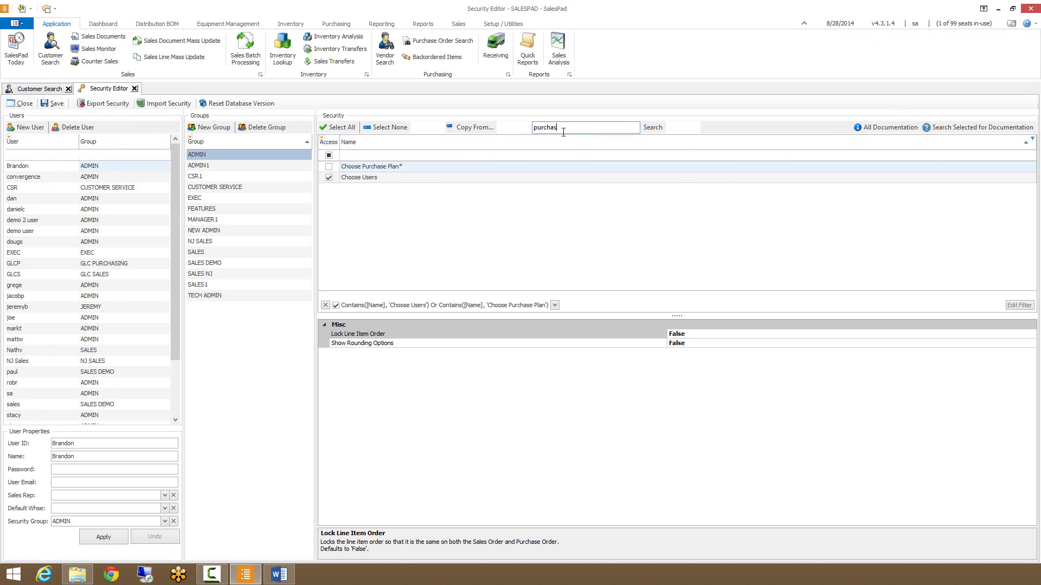
type("ing advisor")
key("Return")
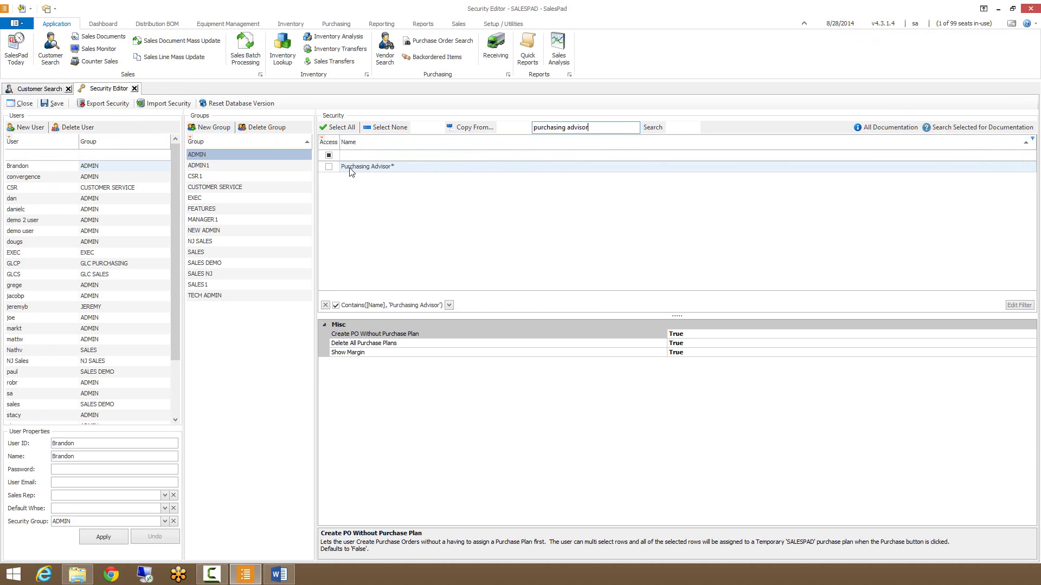
- Grant ADMIN access to Purchasing Advisor and review its Delete All Purchase Plans and Show Margin settings
left_click(334, 169)
left_click(332, 168)
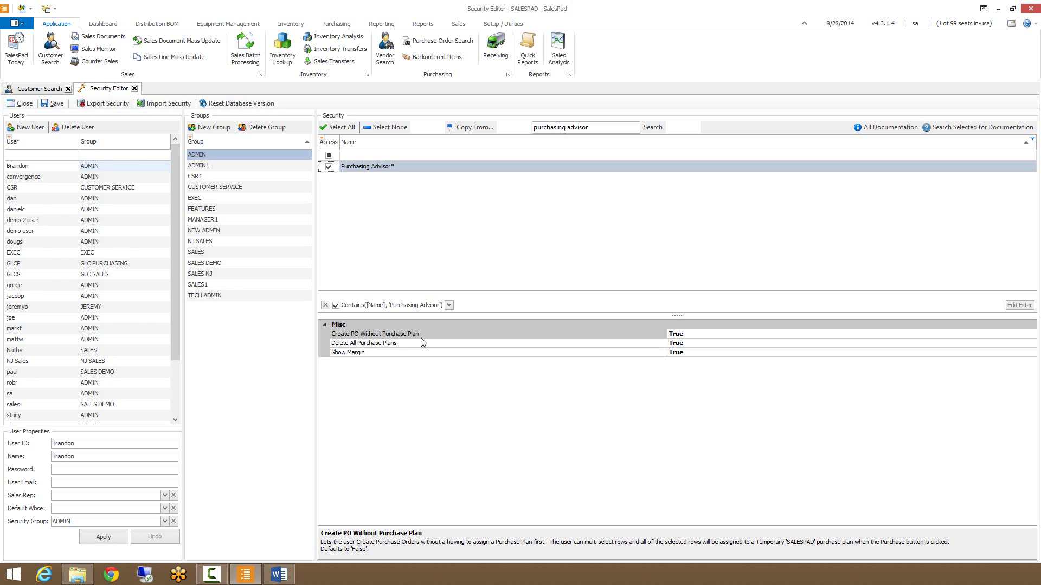
left_click(403, 343)
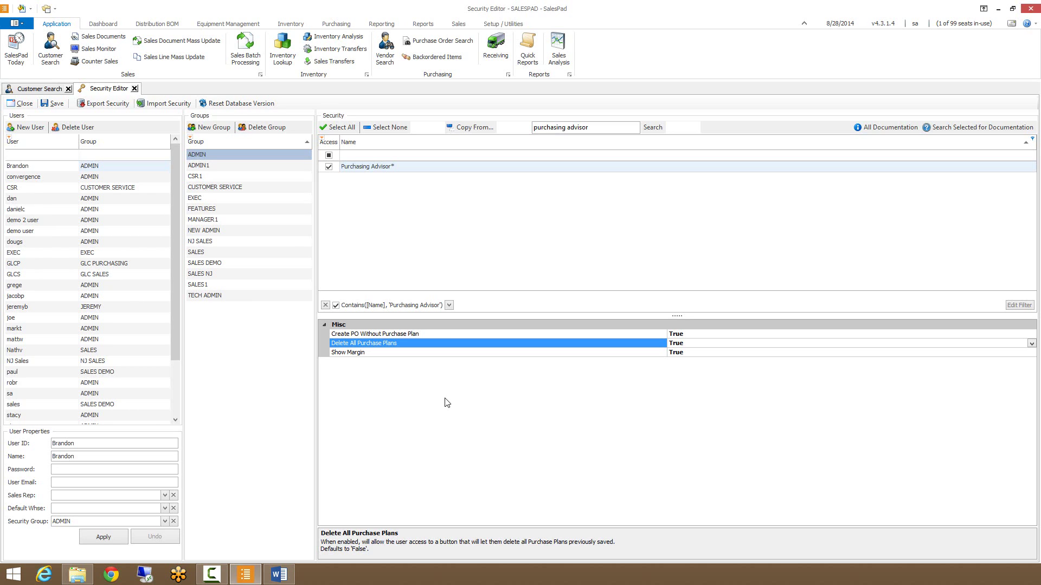
left_click(355, 353)
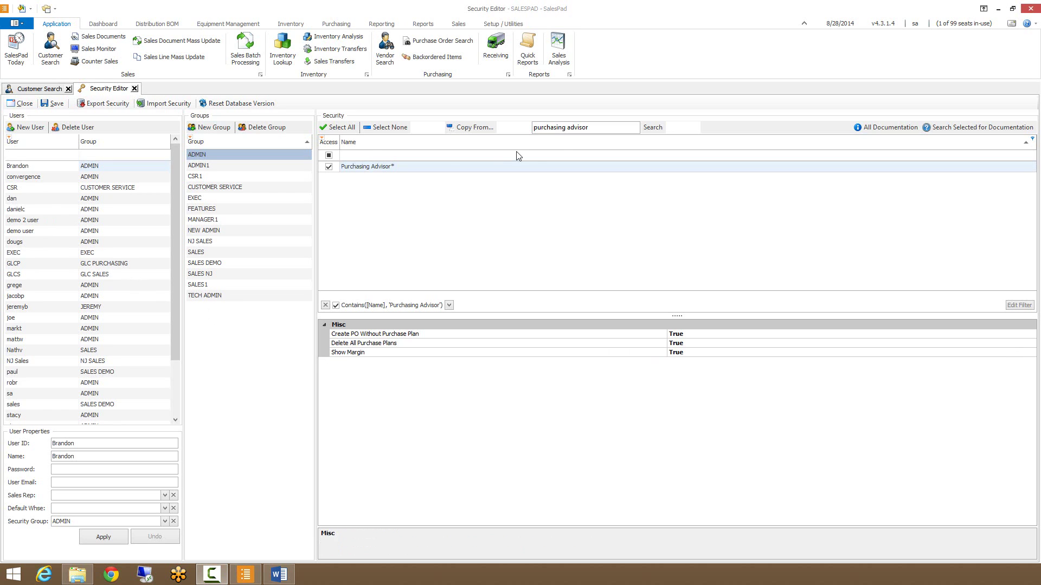
- Search 'choose' and grant ADMIN the Choose Purchase Plan permission
left_click(606, 128)
type("choose")
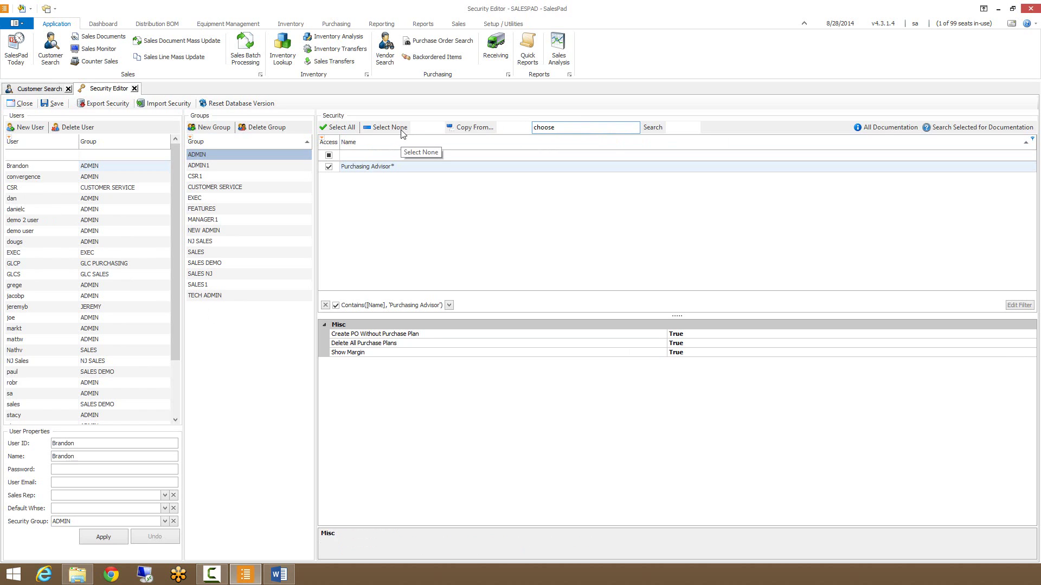
key("Return")
left_click(369, 172)
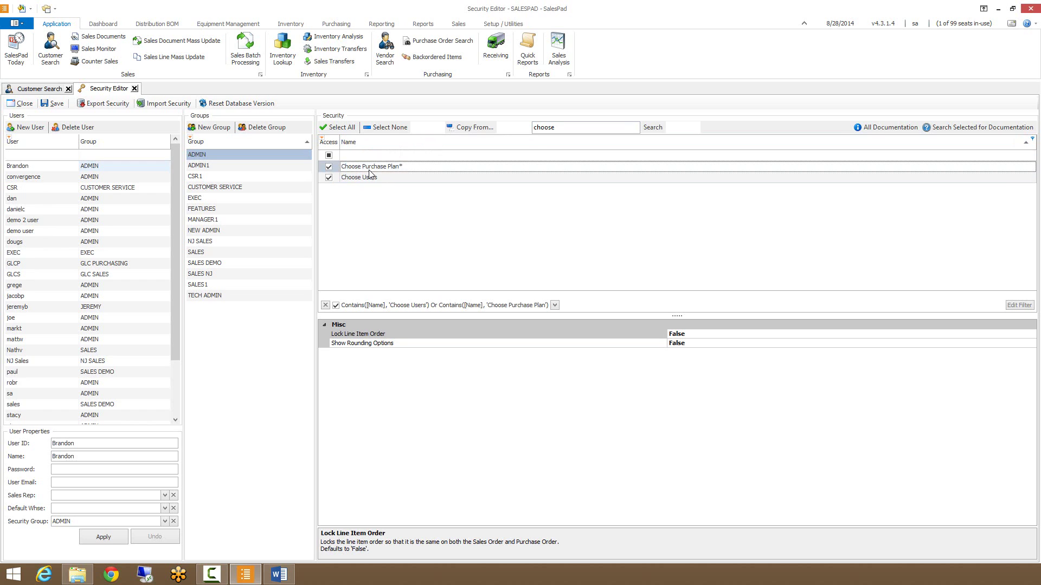
- Grant ADMIN the Purchasing Setup permission and save the security changes
left_click(564, 128)
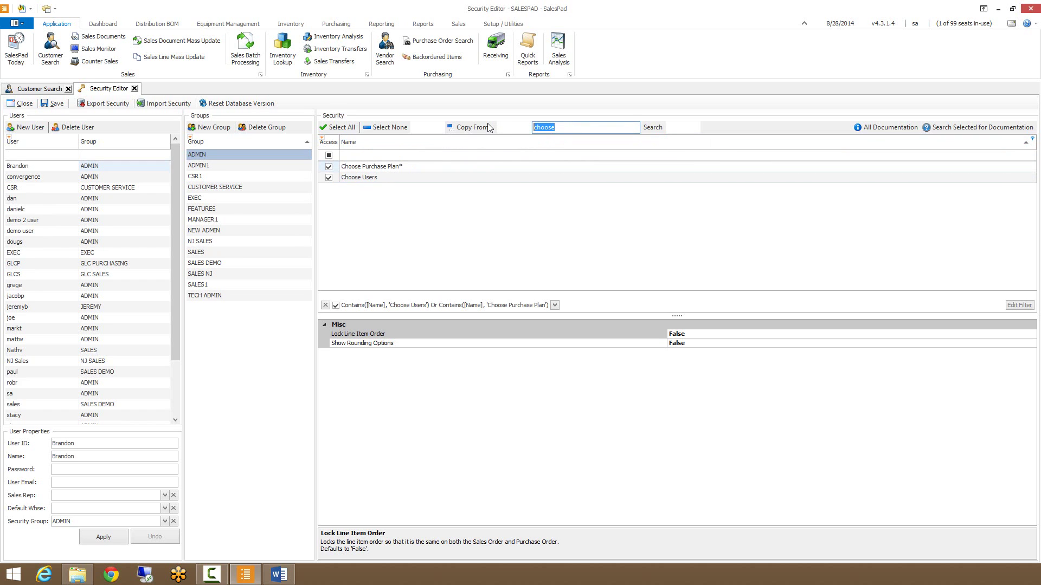
type("purchasing setup")
key("Return")
left_click(328, 171)
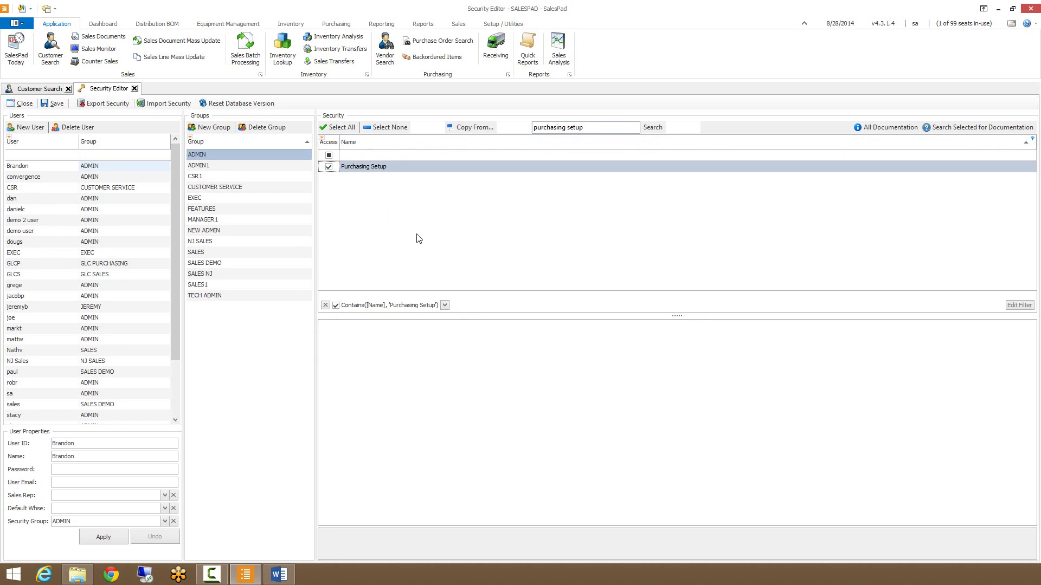
left_click(58, 108)
- Close the Security Editor, log off, and log back in to apply the new permissions
left_click(134, 88)
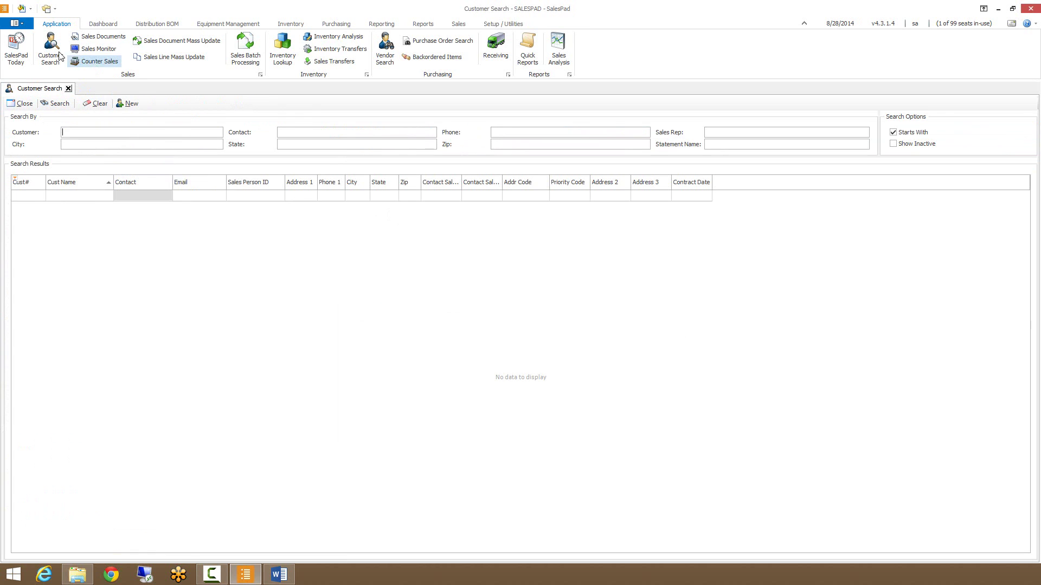
left_click(16, 24)
left_click(28, 42)
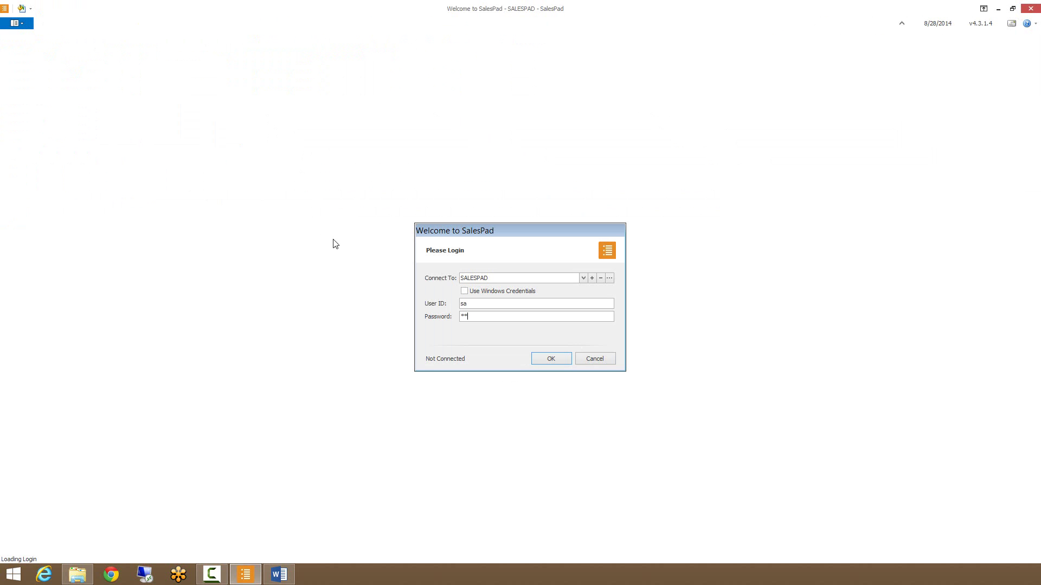
key("Return")
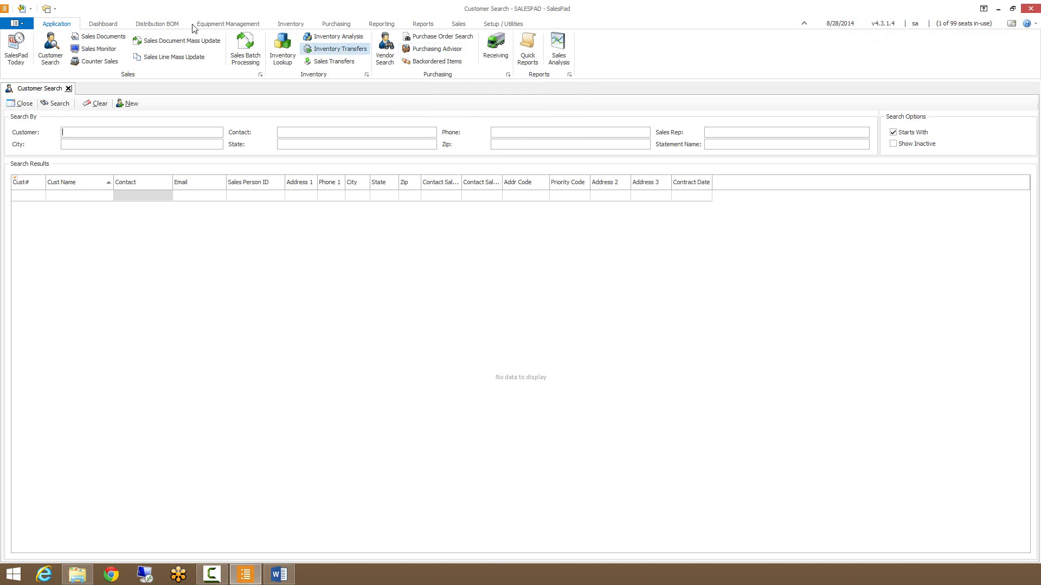
left_click(47, 9)
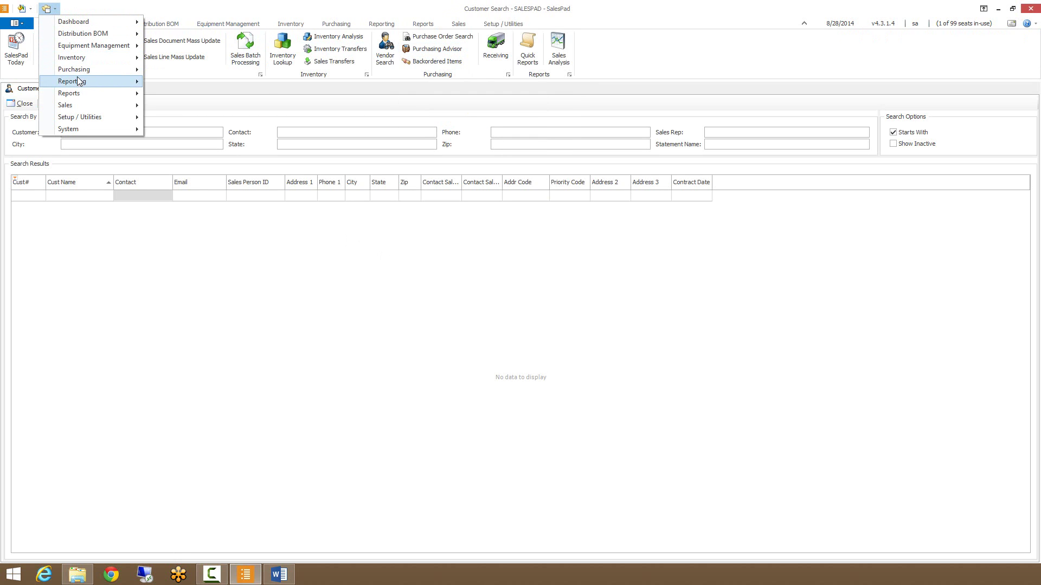
mouse_move(84, 77)
mouse_move(114, 71)
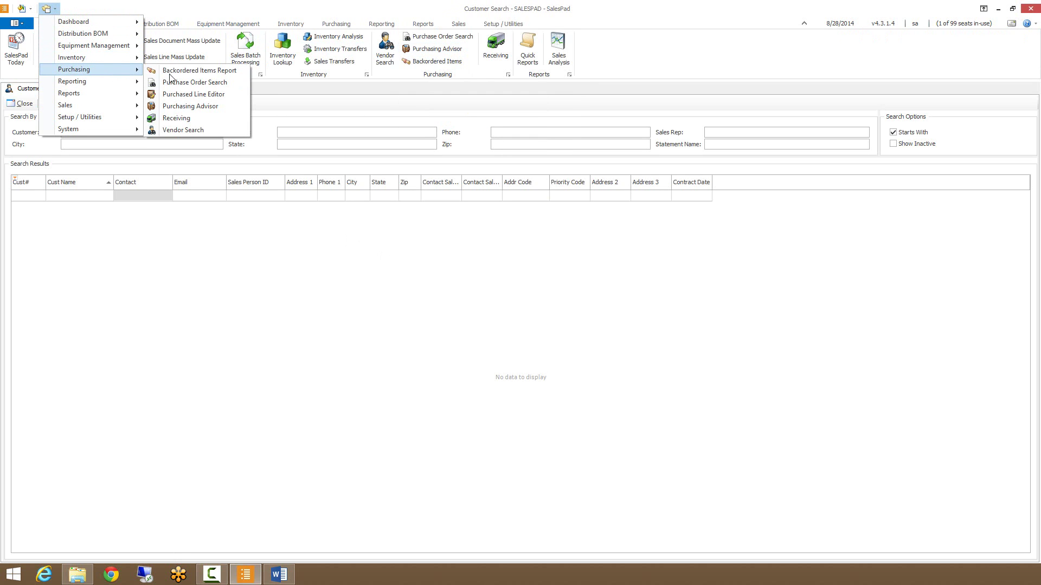
left_click(206, 106)
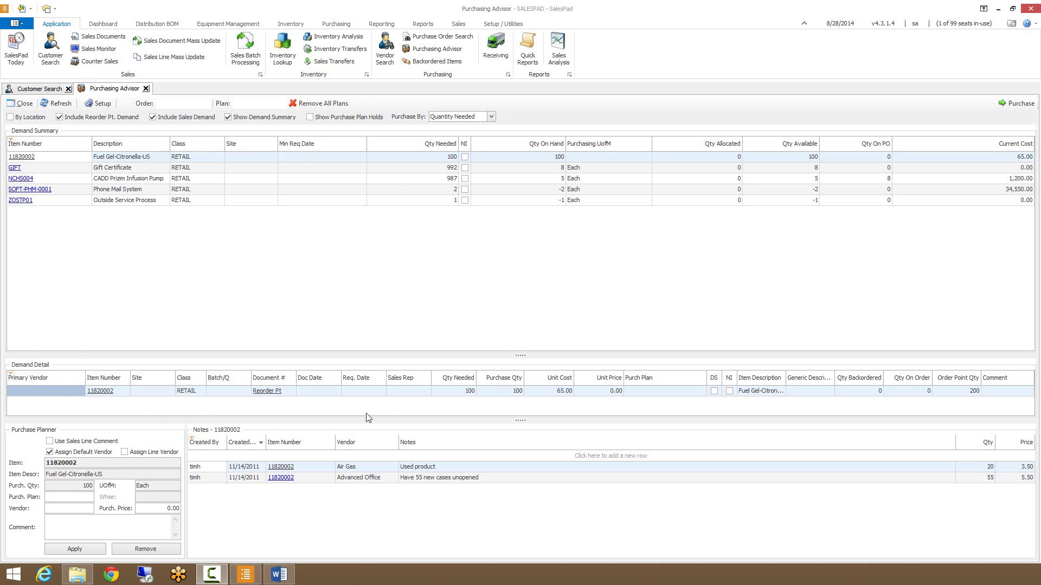
left_click(70, 168)
left_click(63, 179)
left_click(63, 191)
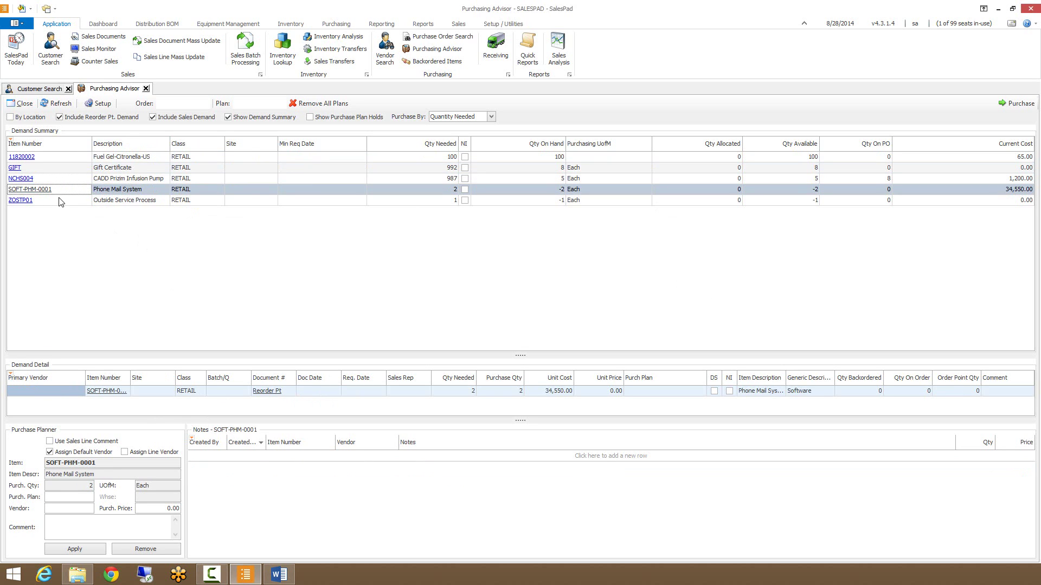
left_click(61, 200)
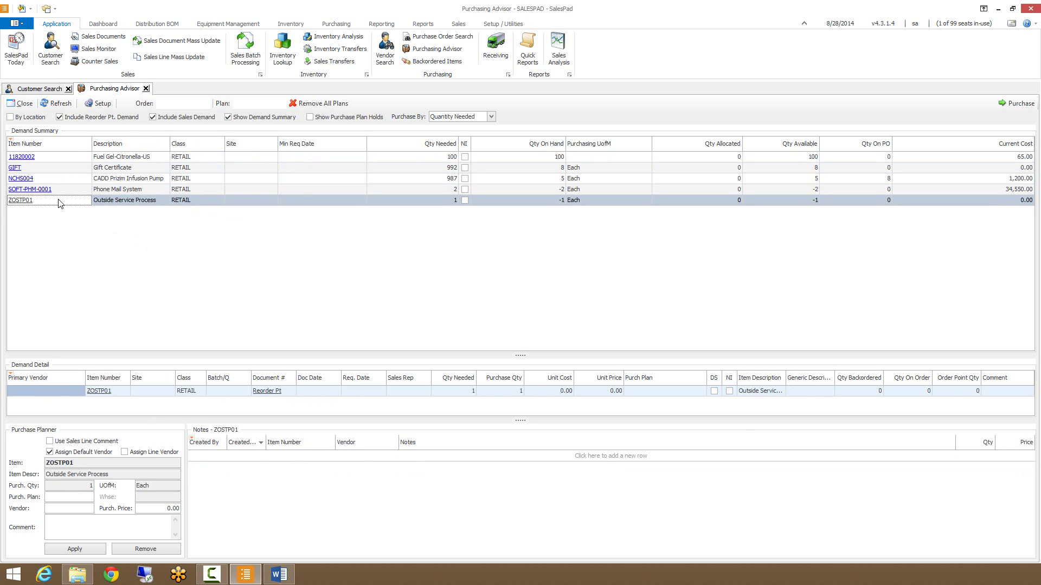
left_click(68, 161)
left_click(62, 169)
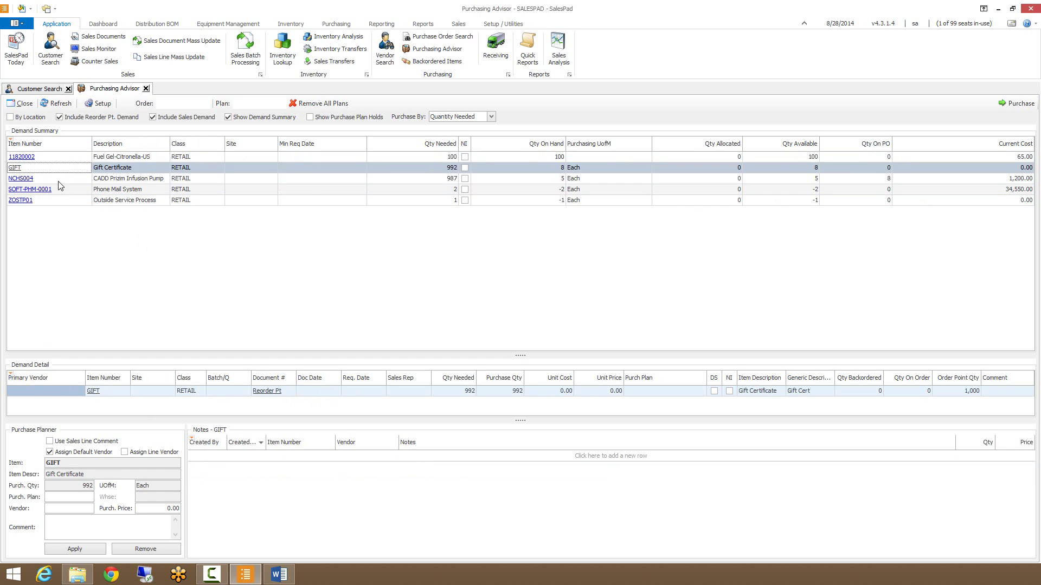
left_click(59, 181)
left_click(63, 189)
left_click(66, 200)
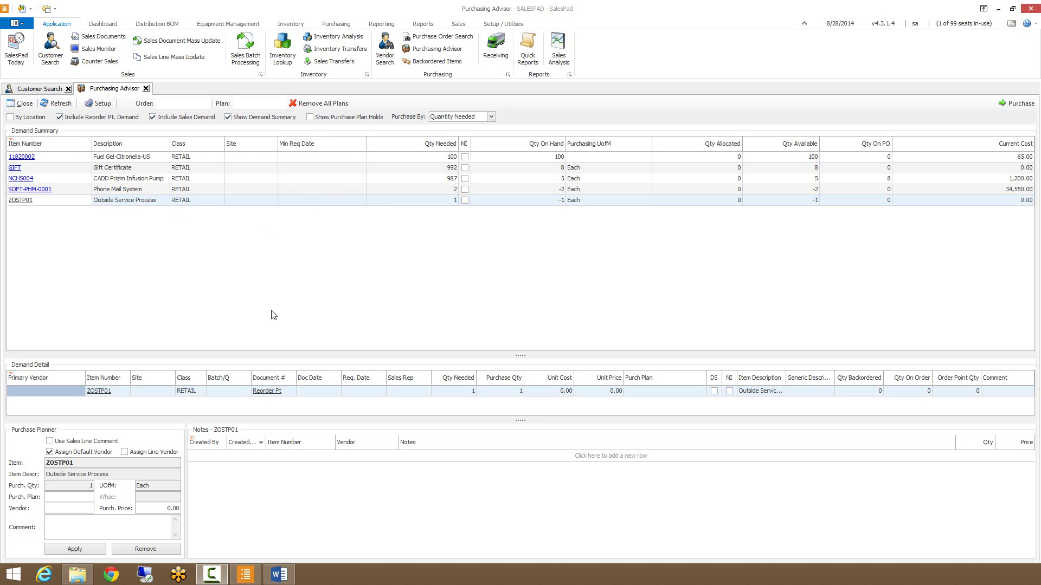
left_click(57, 157)
left_click(53, 170)
left_click(53, 189)
left_click(57, 200)
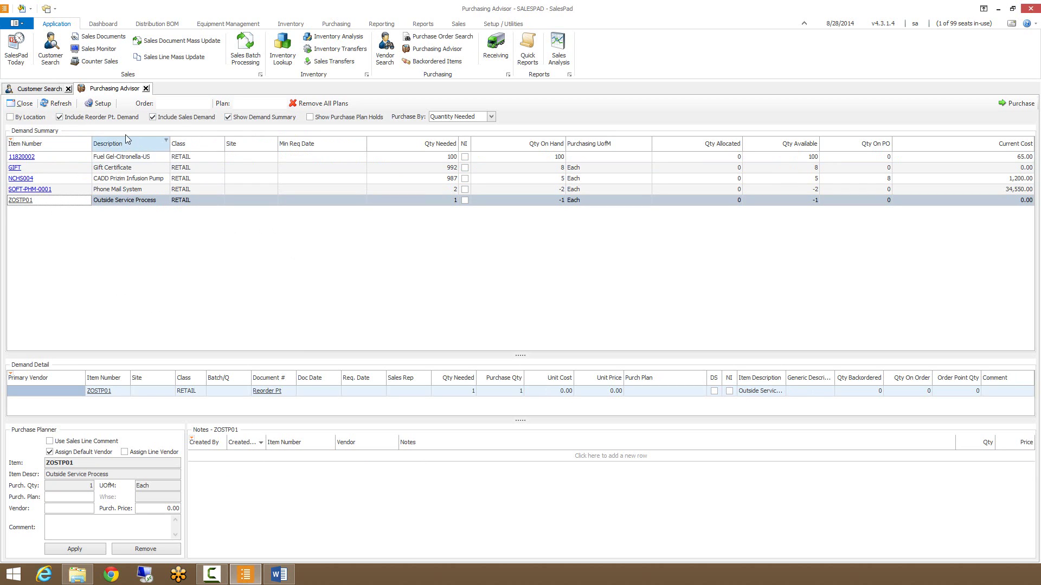
- In purchasing queue setup, collapse the quote groups and the BLANKET, BO, DC and DISTRIBUTION ORDER groups
left_click(103, 103)
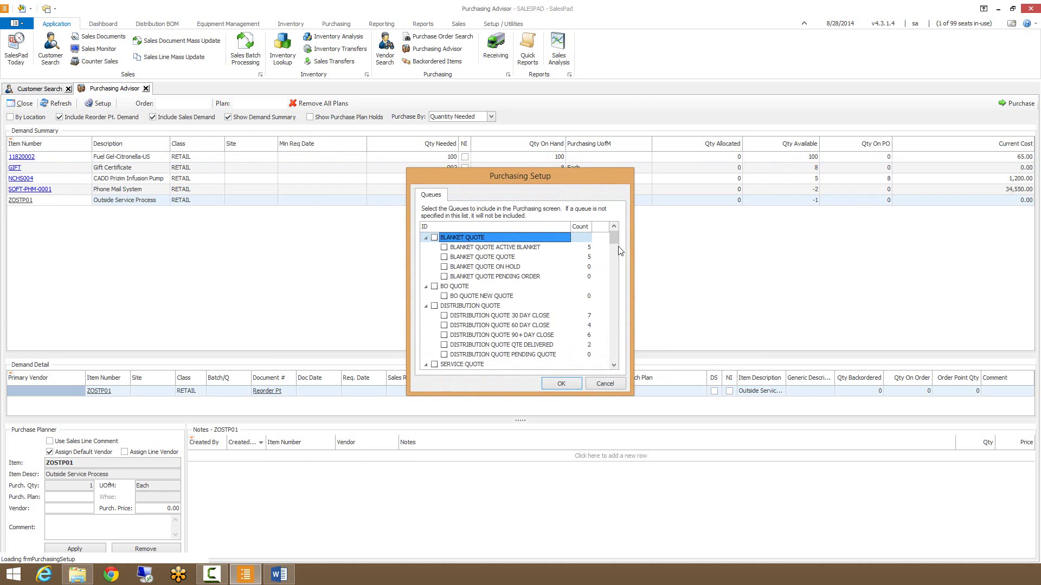
left_click(426, 239)
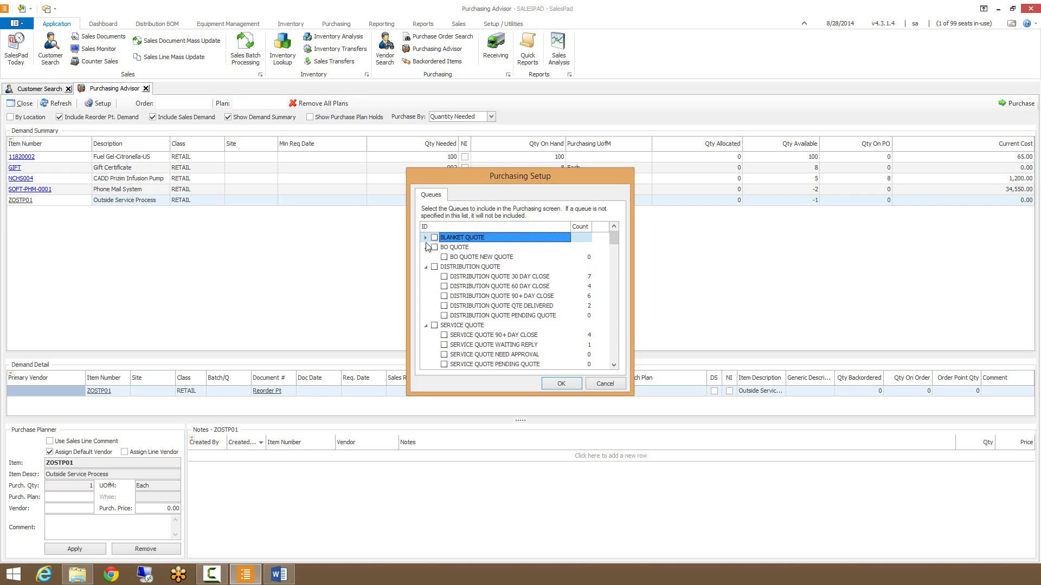
left_click(426, 248)
left_click(426, 258)
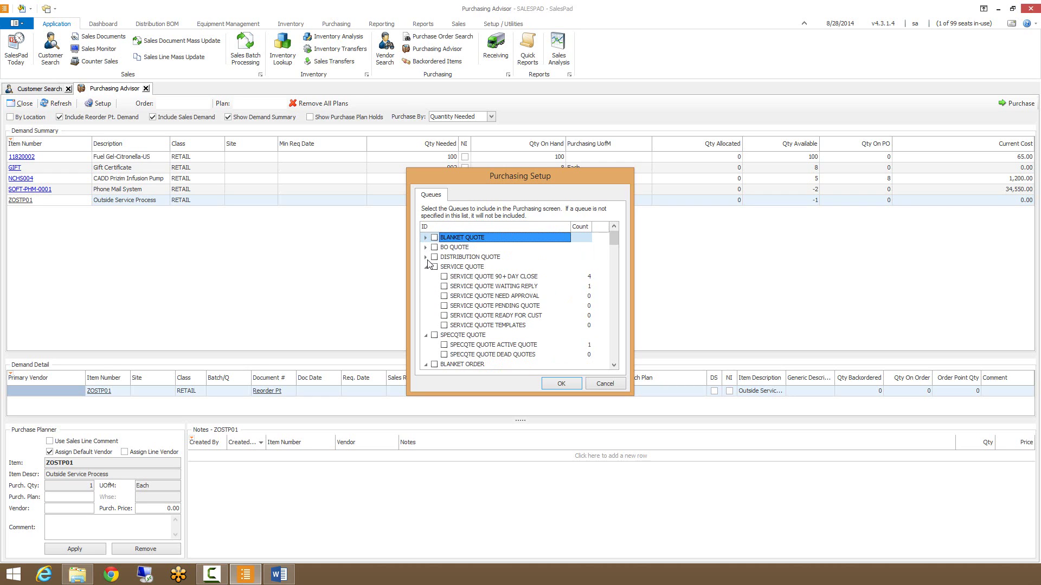
left_click(426, 267)
left_click(426, 277)
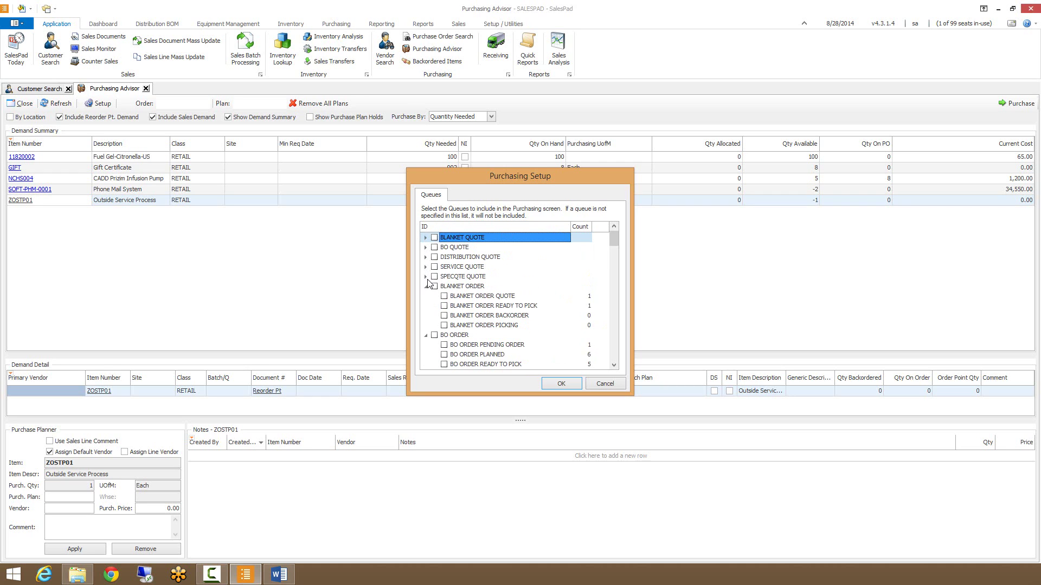
left_click(426, 287)
left_click(426, 297)
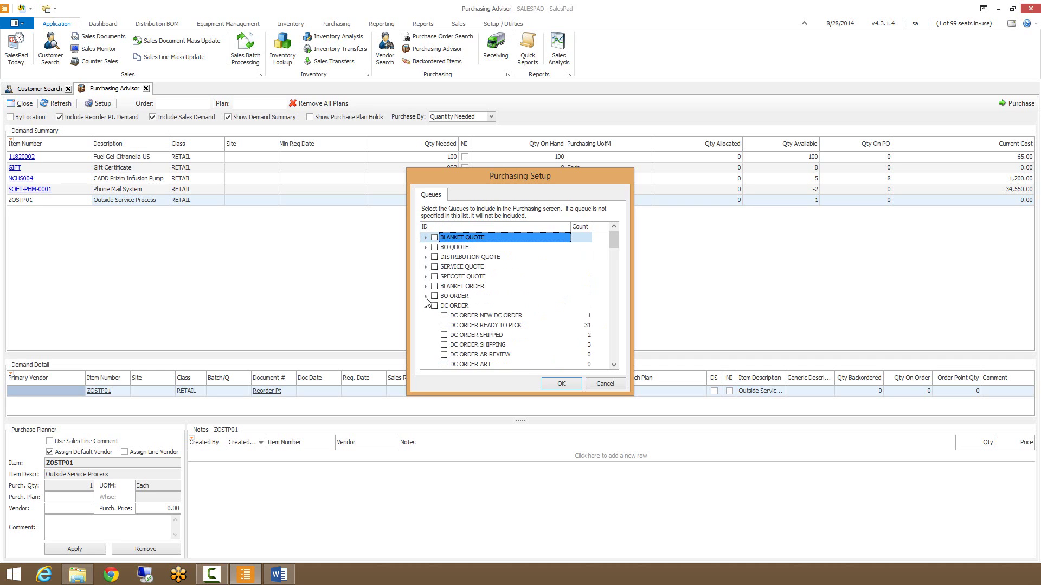
left_click(426, 307)
left_click(430, 317)
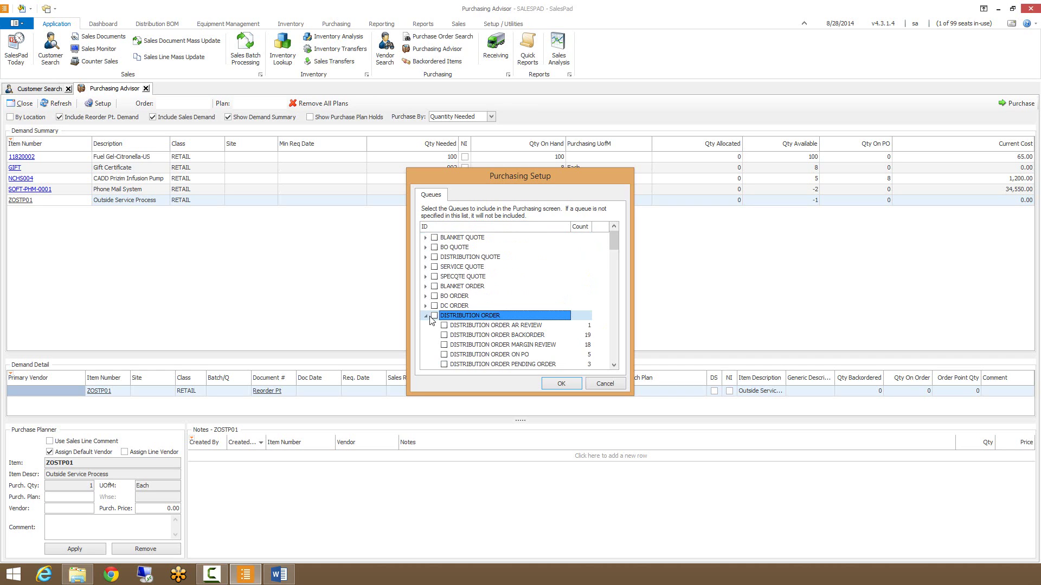
left_click(426, 317)
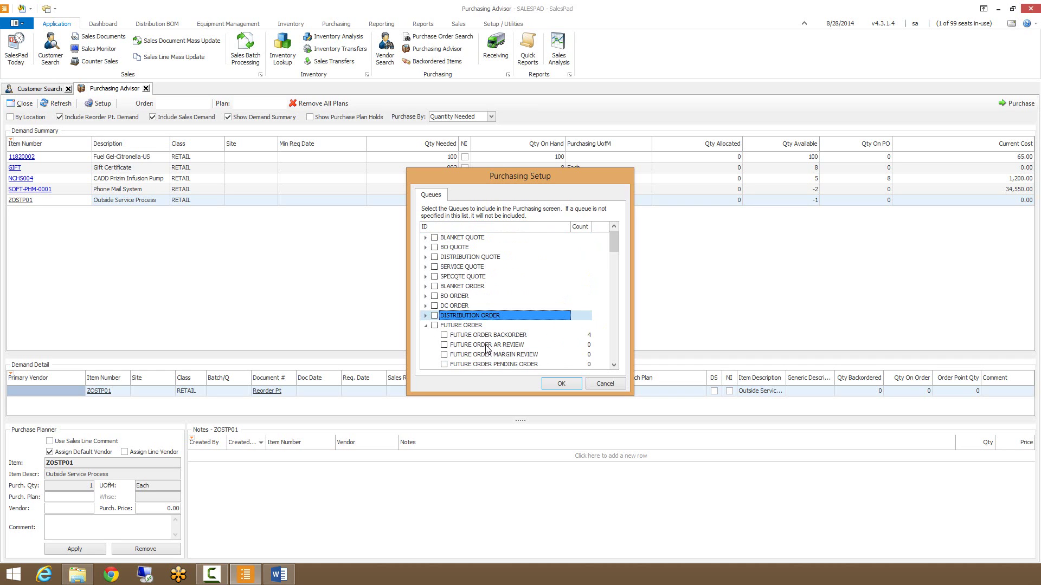
- Include the FUTURE ORDER BACKORDER queue and view HD-20's backorder lines of 110 and 20
left_click(444, 336)
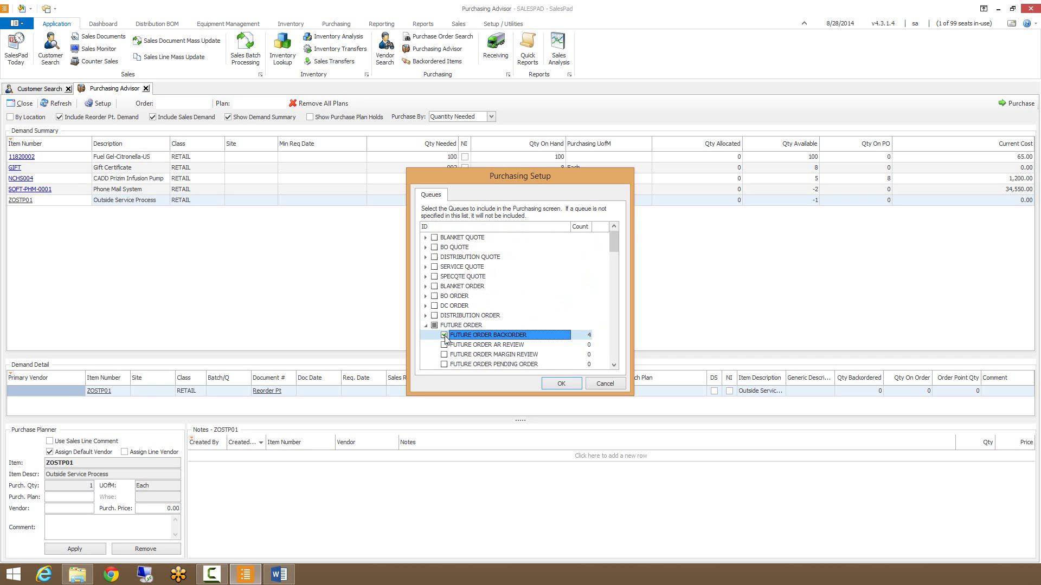
left_click(555, 383)
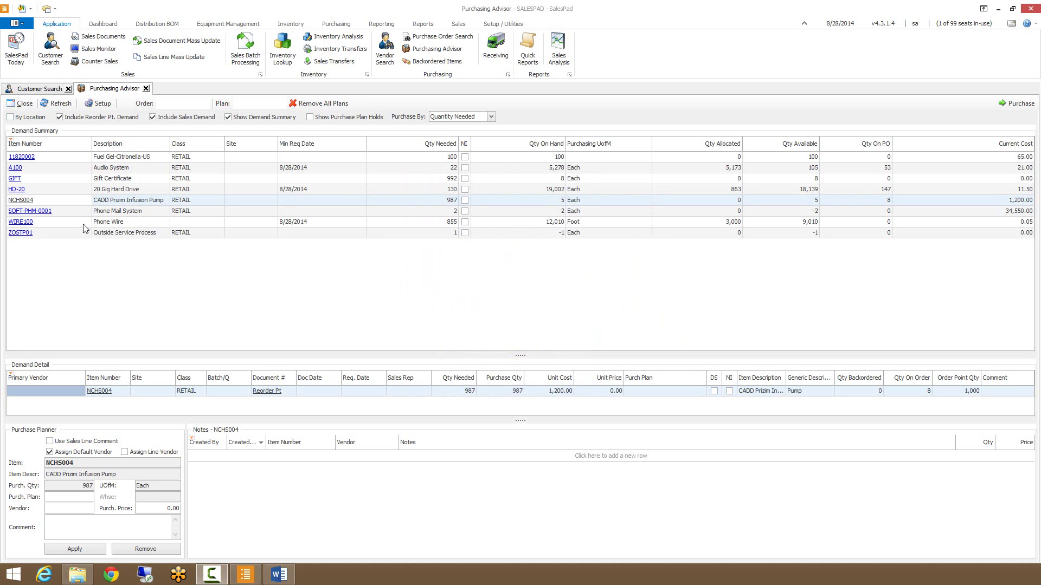
left_click(48, 193)
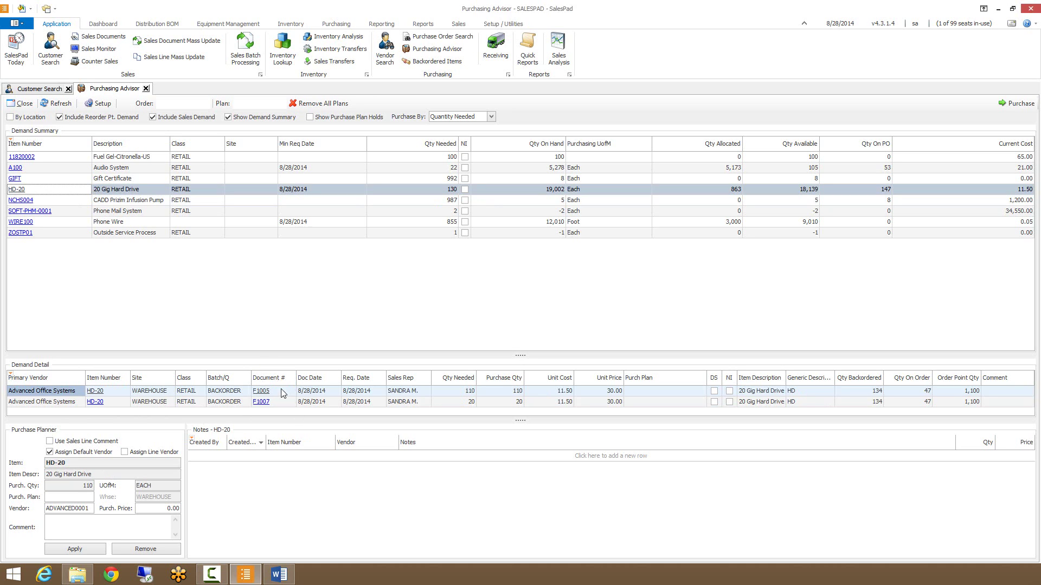
- Exclude reorder-point demand and refresh, leaving only A100, HD-20 and WIRE100
left_click(72, 169)
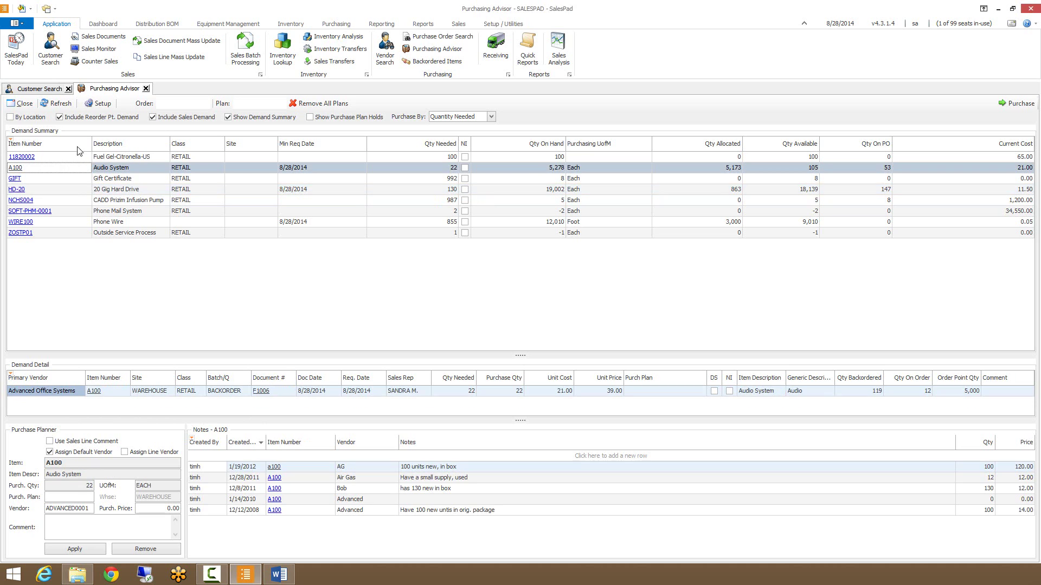
left_click(75, 119)
left_click(55, 106)
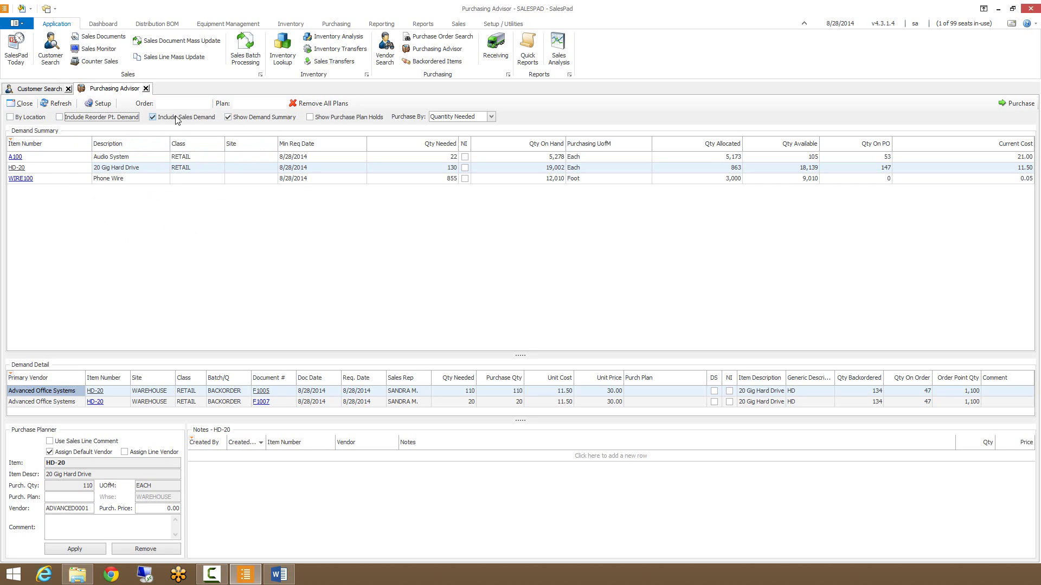
- Enable By Location, refresh, and hide the demand summary to list all four WAREHOUSE backorder lines
left_click(211, 574)
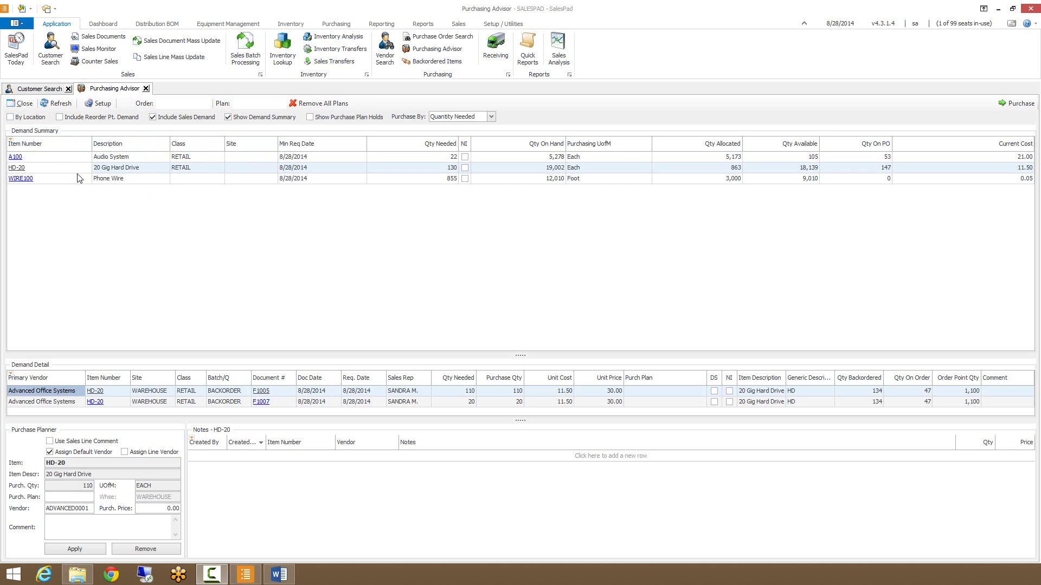
left_click(22, 121)
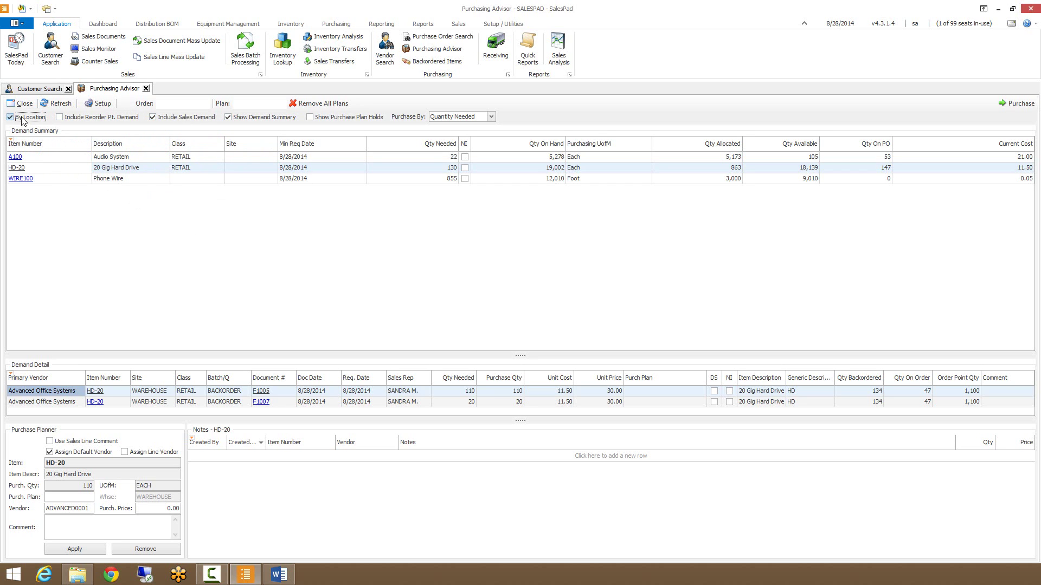
left_click(55, 104)
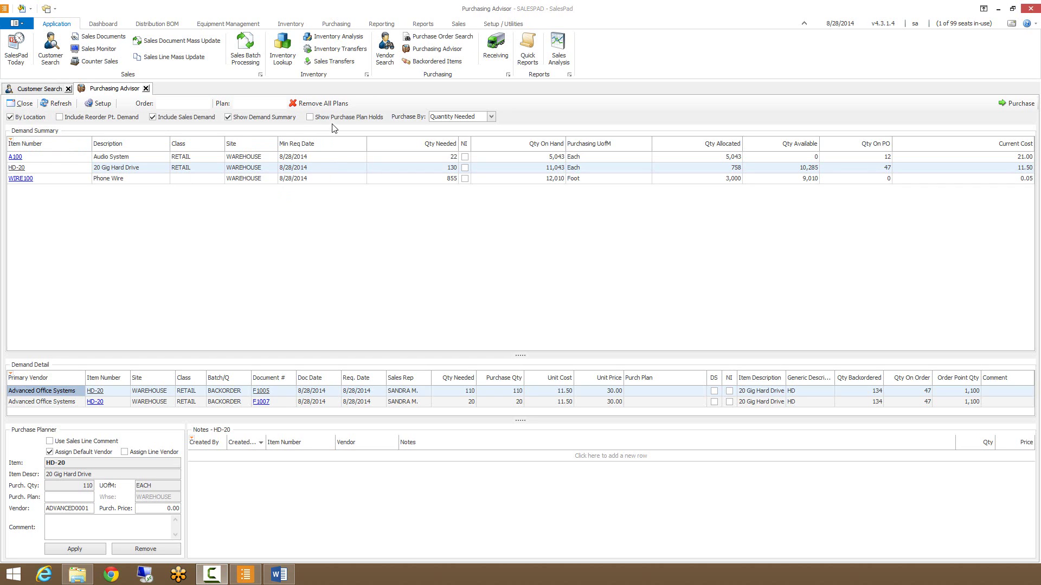
left_click(242, 122)
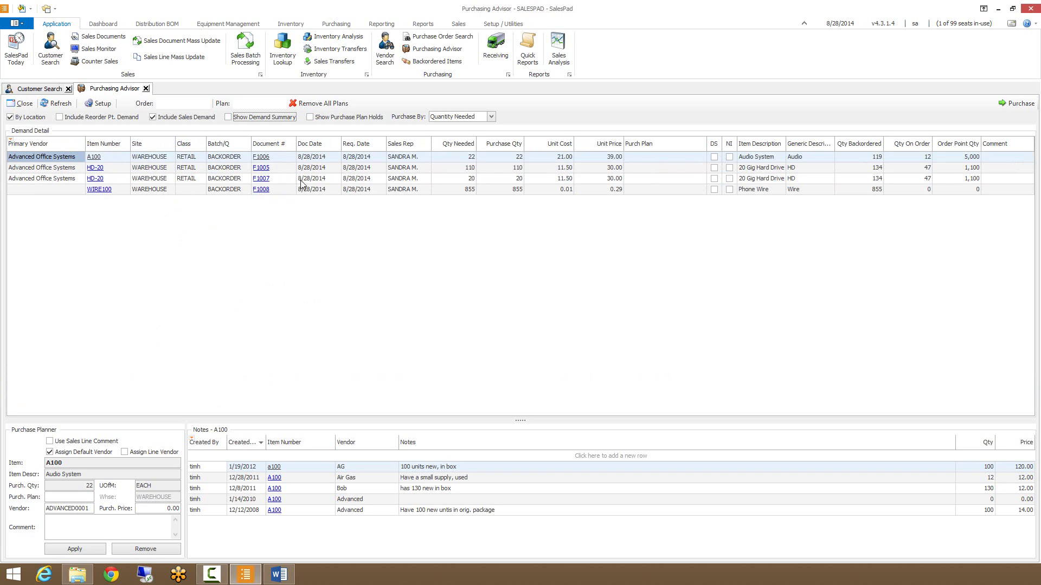
- Assign the two HD-20 demand lines from F1005 and F1007 to purchase plan HD PLAN
left_click(282, 171)
left_click(282, 181)
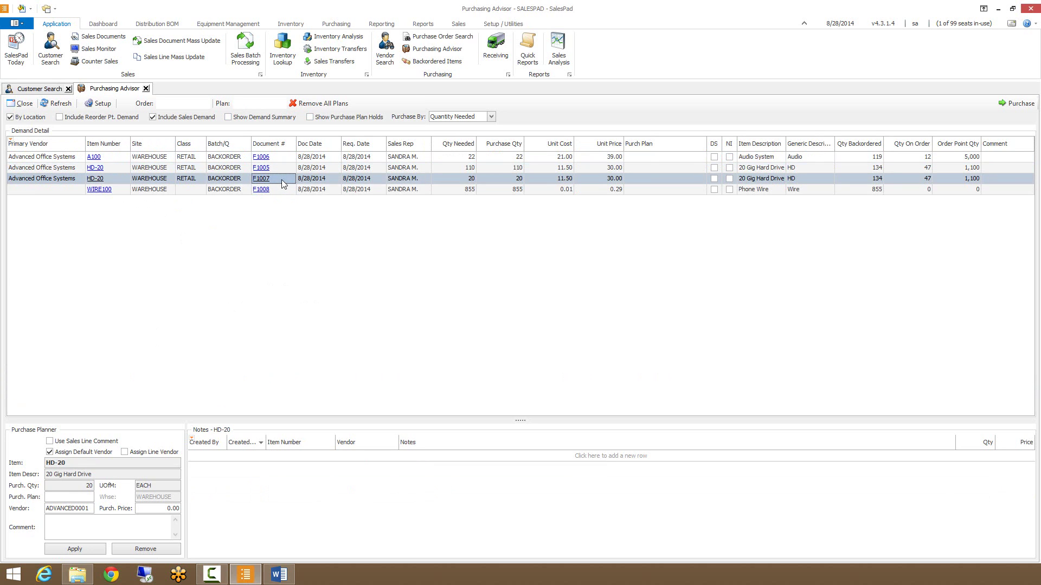
left_click(282, 189)
left_click(283, 159)
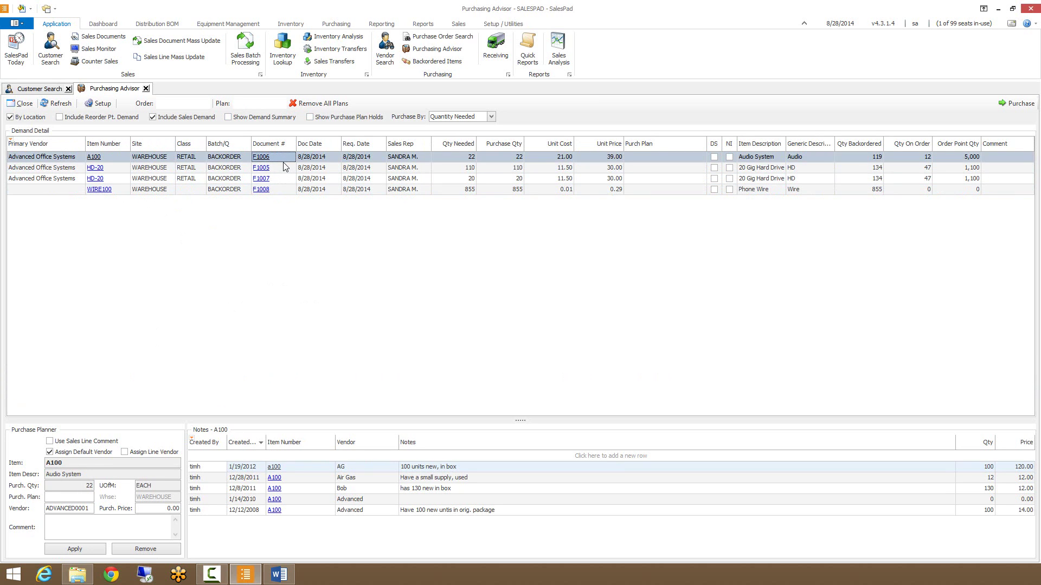
left_click(284, 180)
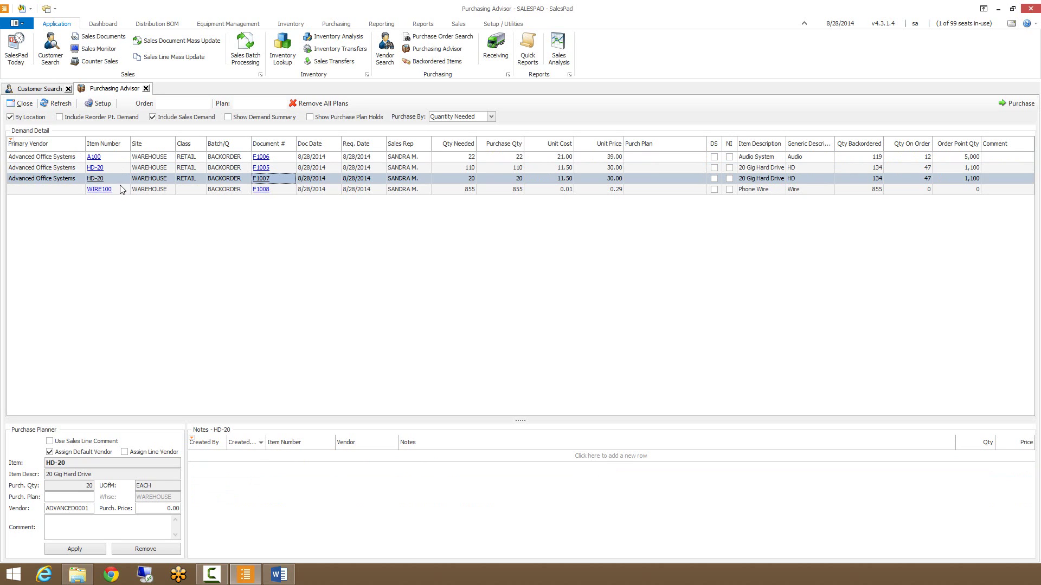
left_click(54, 168, "shift")
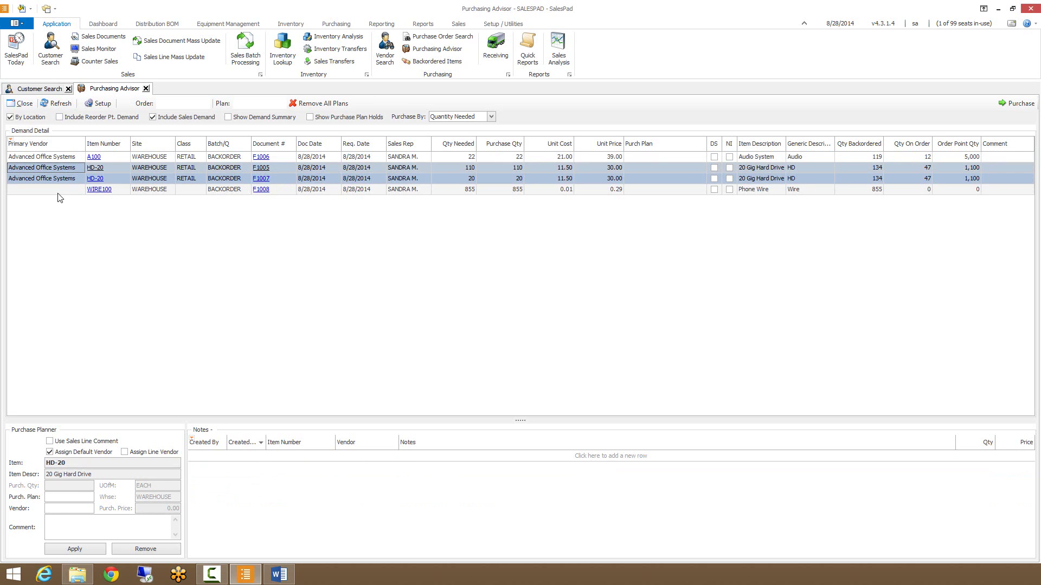
left_click(61, 497)
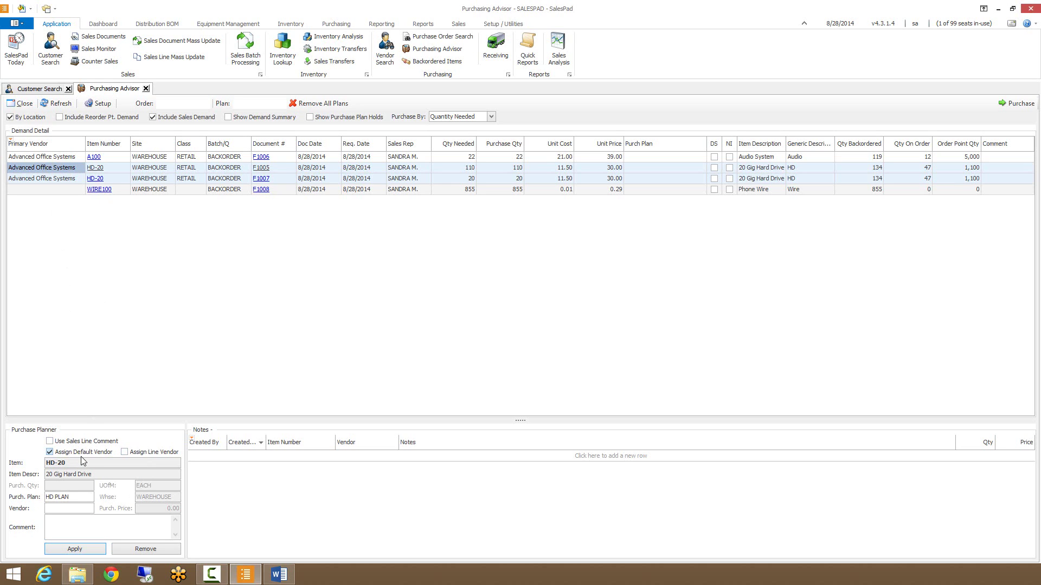
left_click(87, 549)
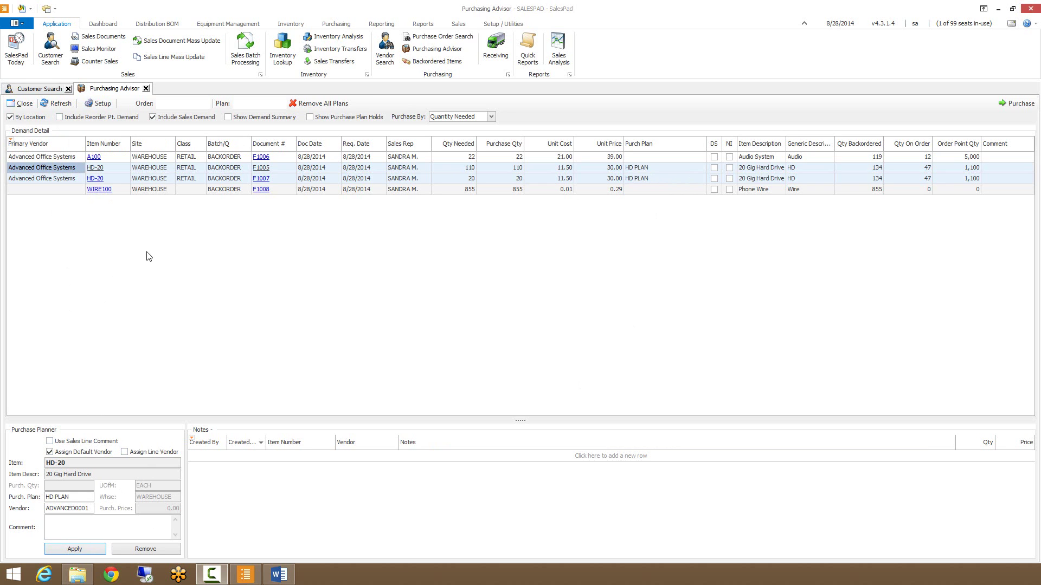
- Assign the A100 demand line from F1006 to HD PLAN as well
left_click(62, 158)
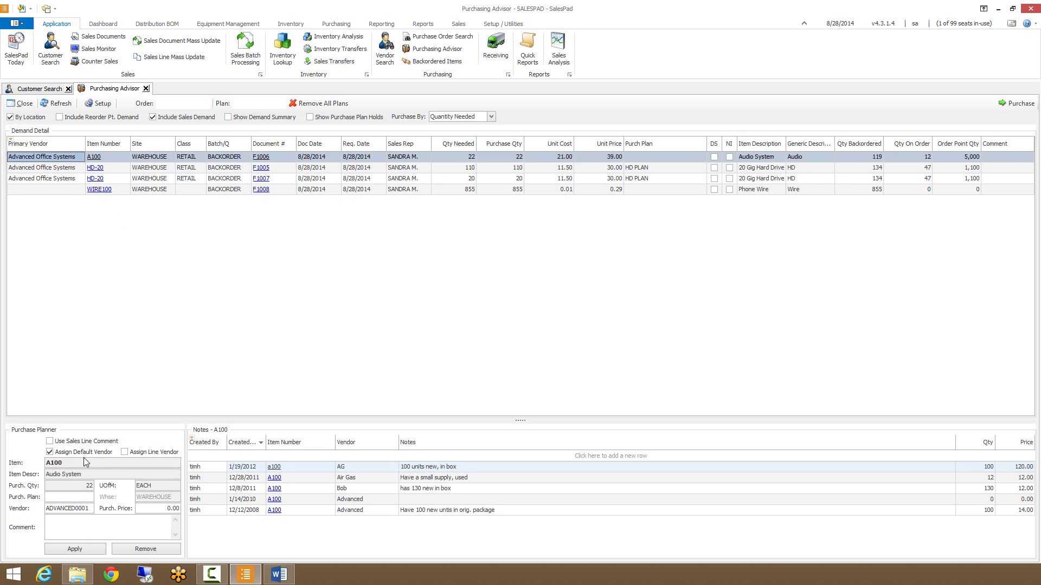
left_click(64, 496)
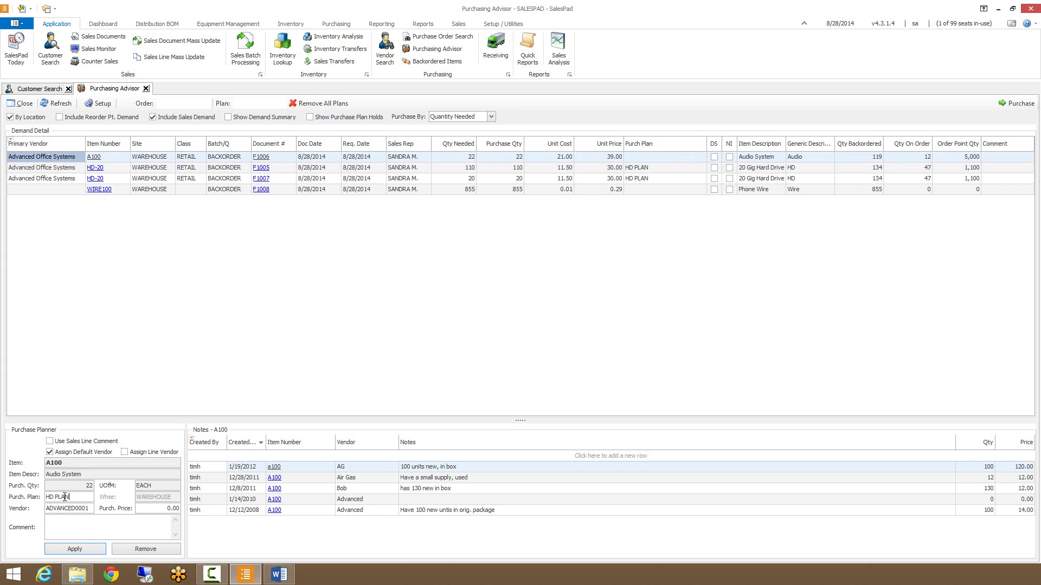
left_click(76, 547)
left_click(621, 456)
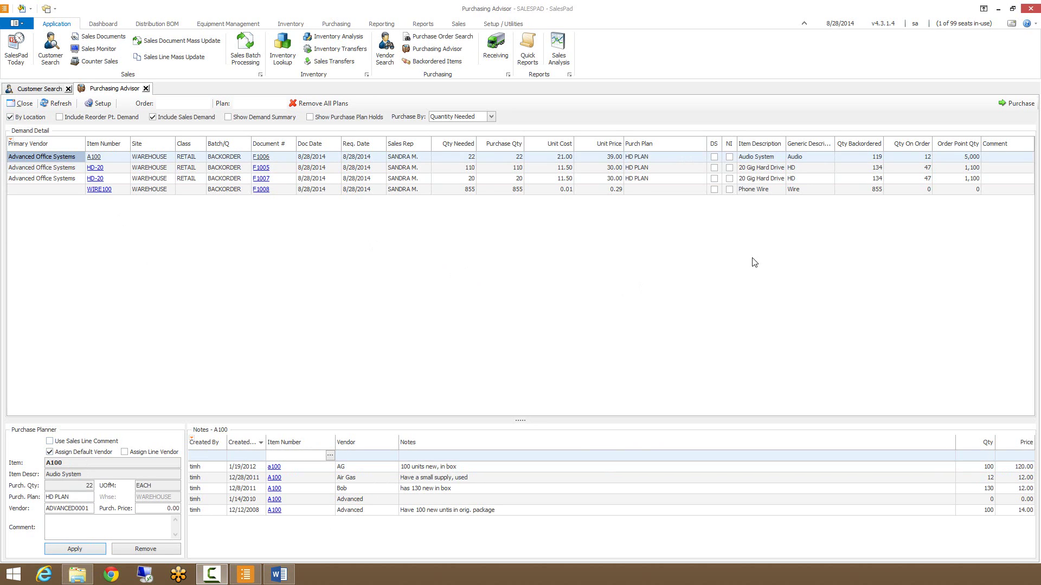
- Create a standard PO from all three HD PLAN items for vendor ADVANCED0001, totalling 1,957.00
left_click(1019, 108)
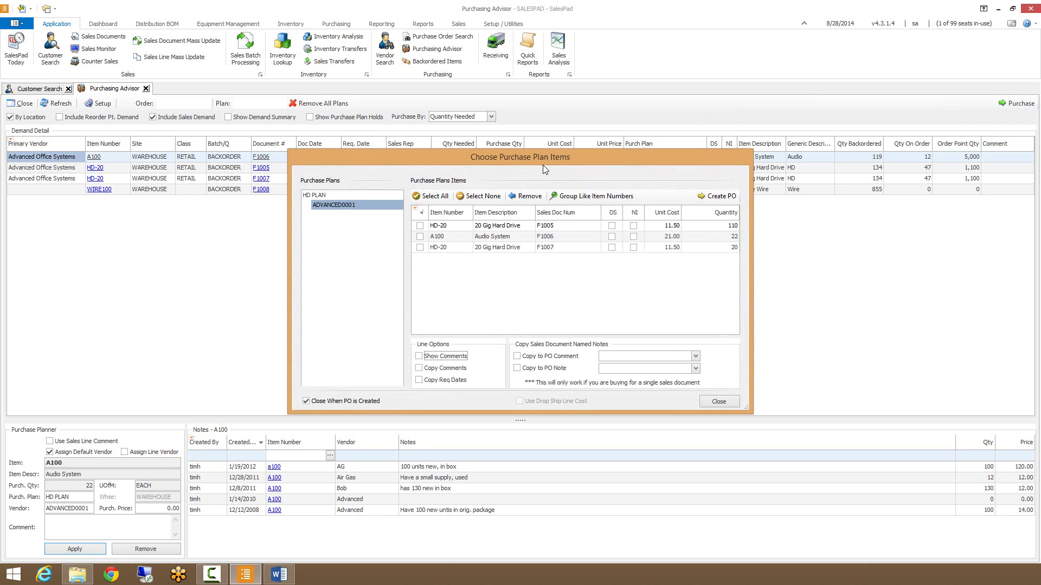
left_click(317, 196)
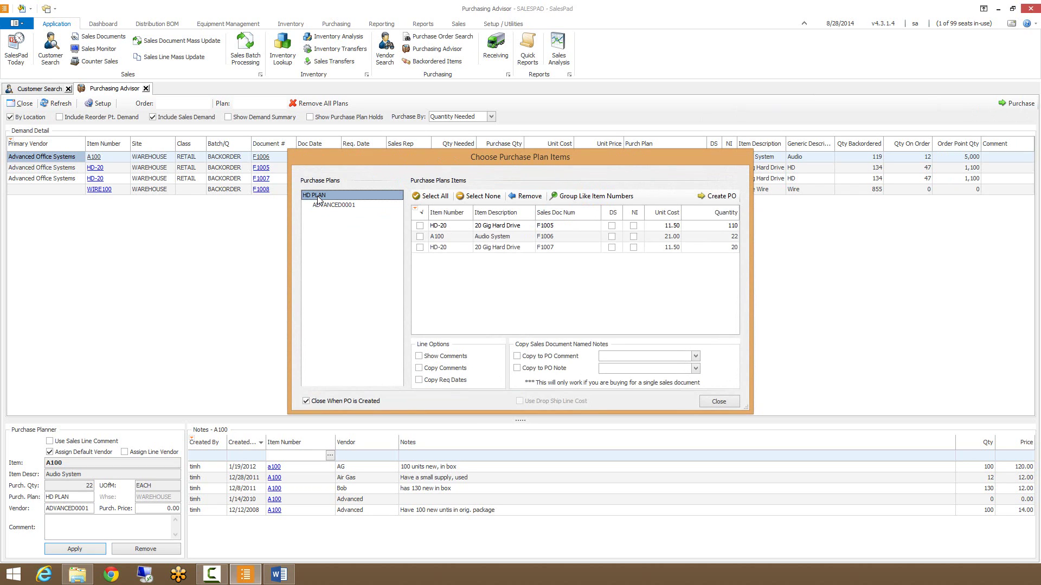
left_click(320, 206)
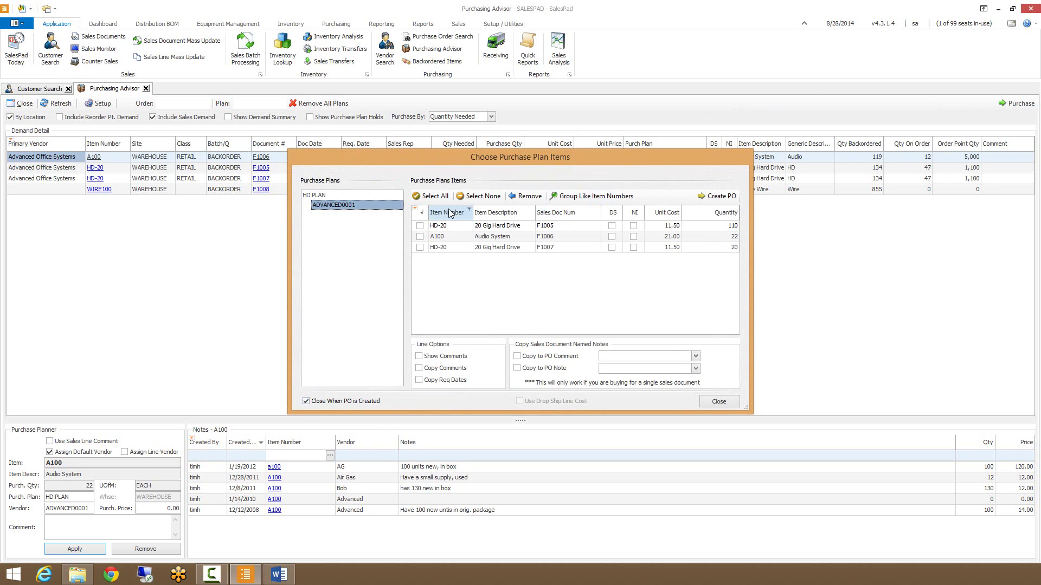
left_click(429, 197)
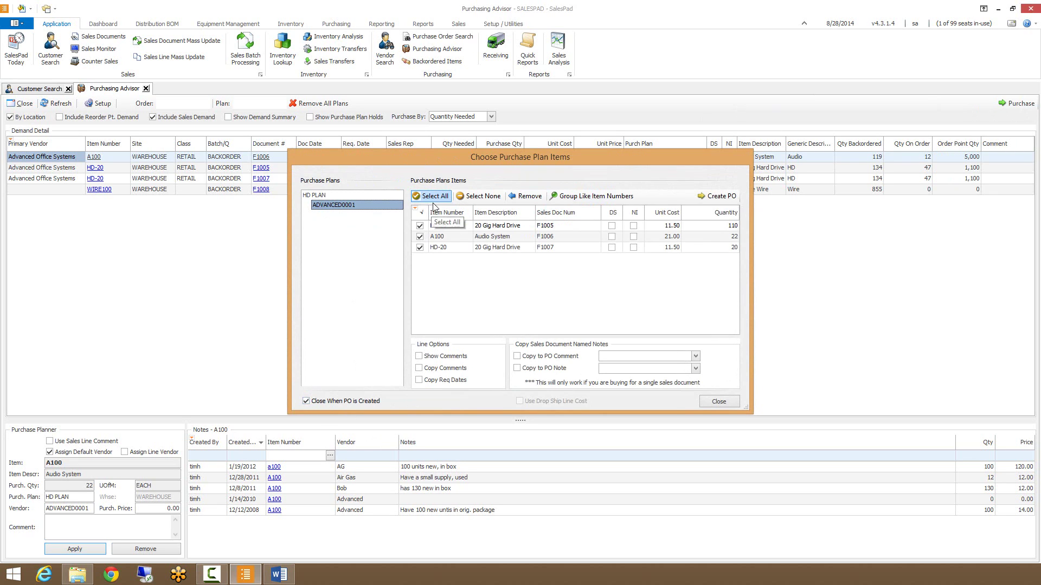
left_click(720, 197)
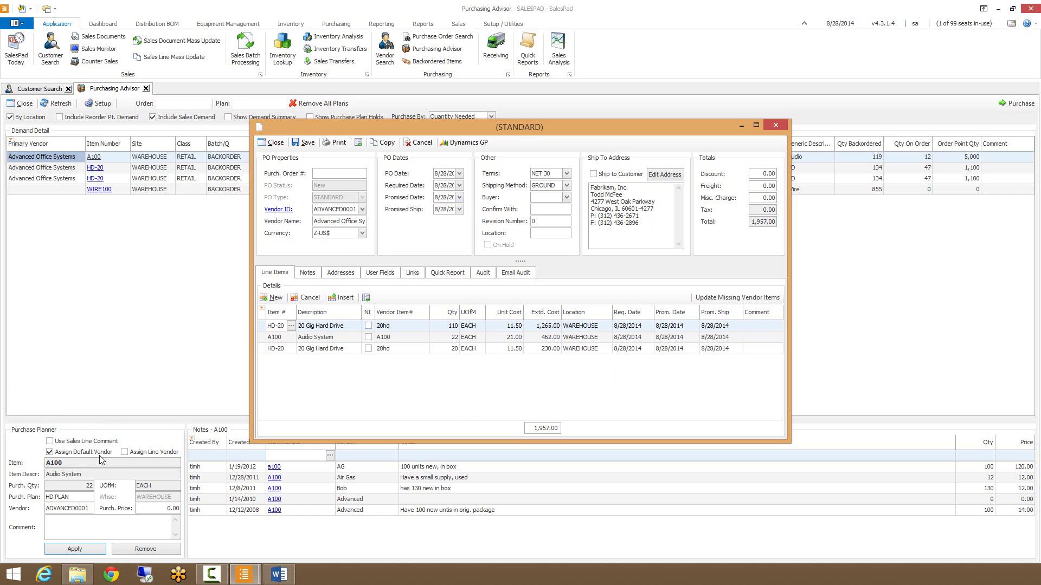
- Save the purchase order as F1005-1, acknowledge the confirmation, and close it
left_click(307, 142)
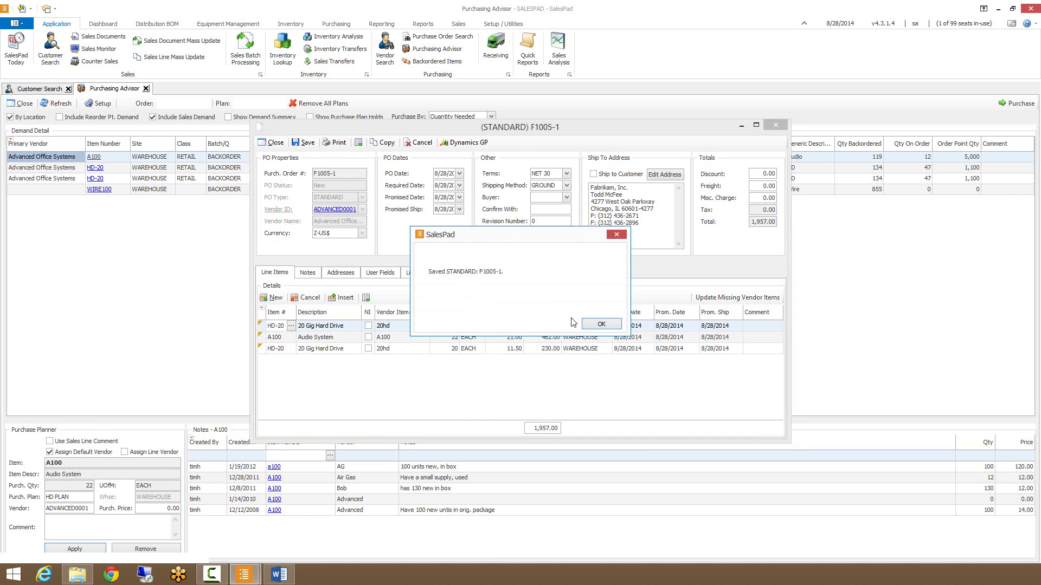
left_click(608, 326)
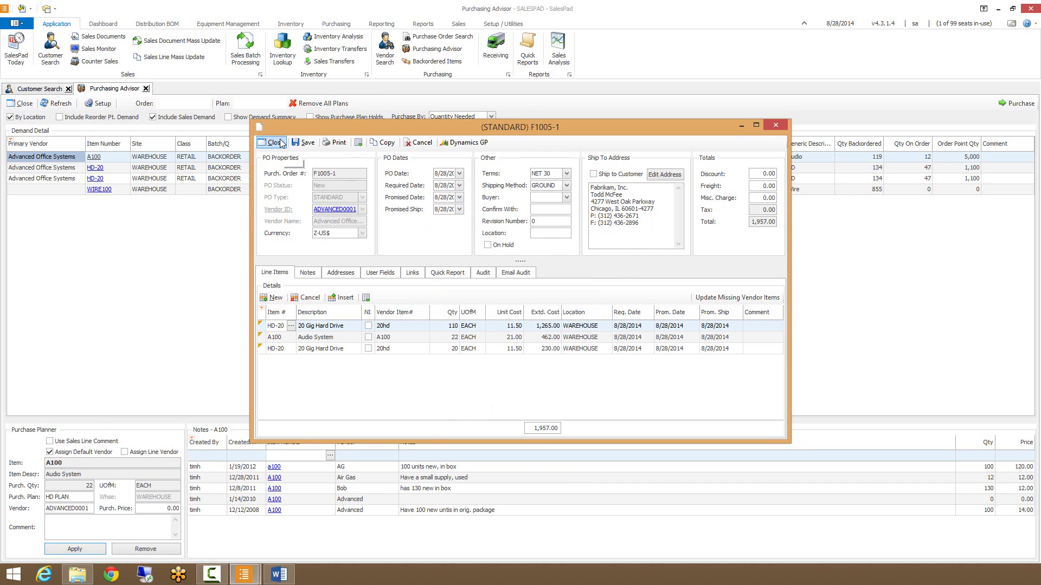
left_click(279, 143)
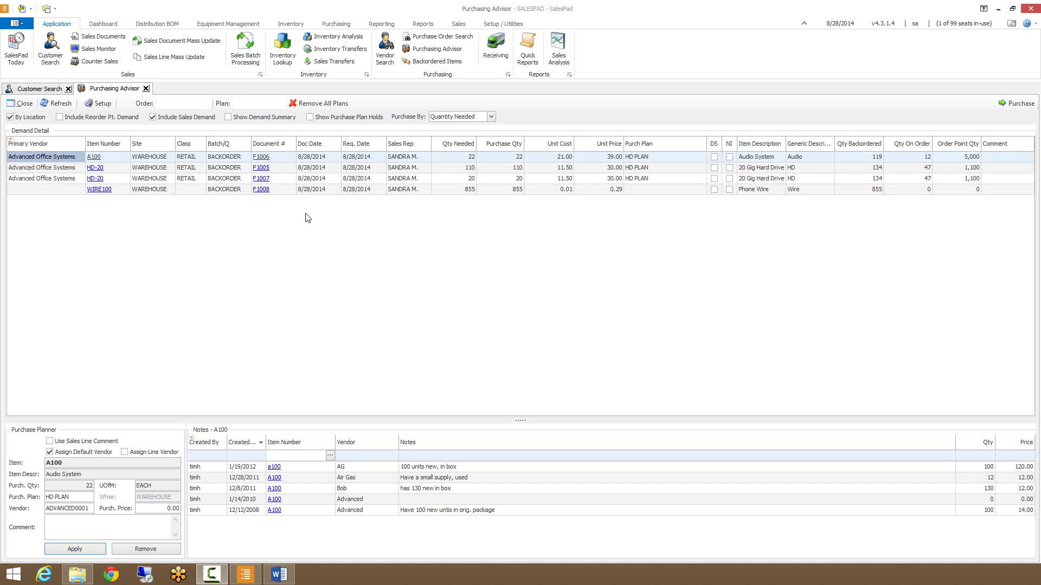
- Open sales order F1005, confirm PO F1005-1 on its Purchases tab, then close both order tabs
left_click(262, 170)
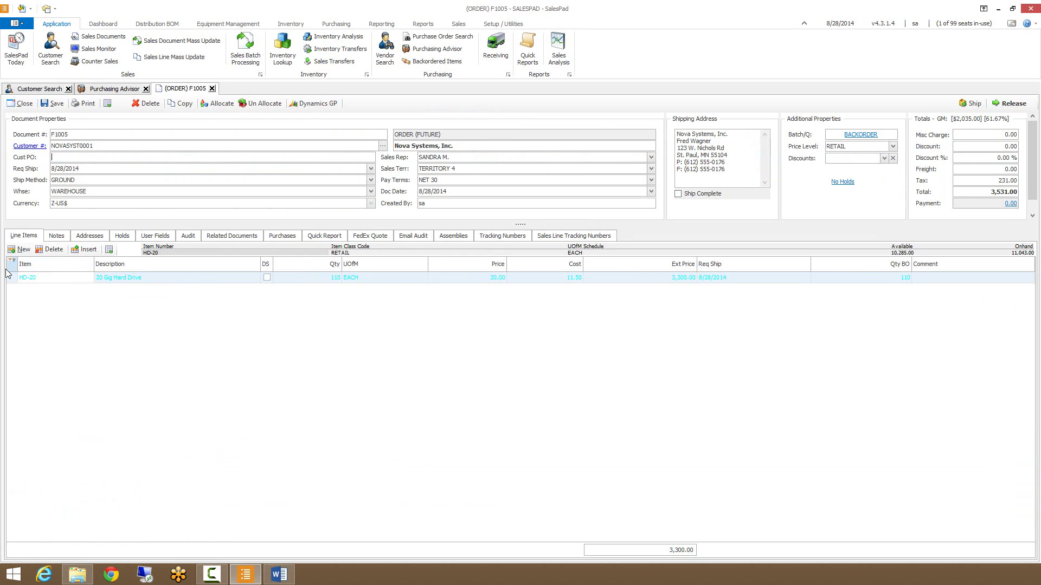
mouse_move(13, 283)
left_click(281, 236)
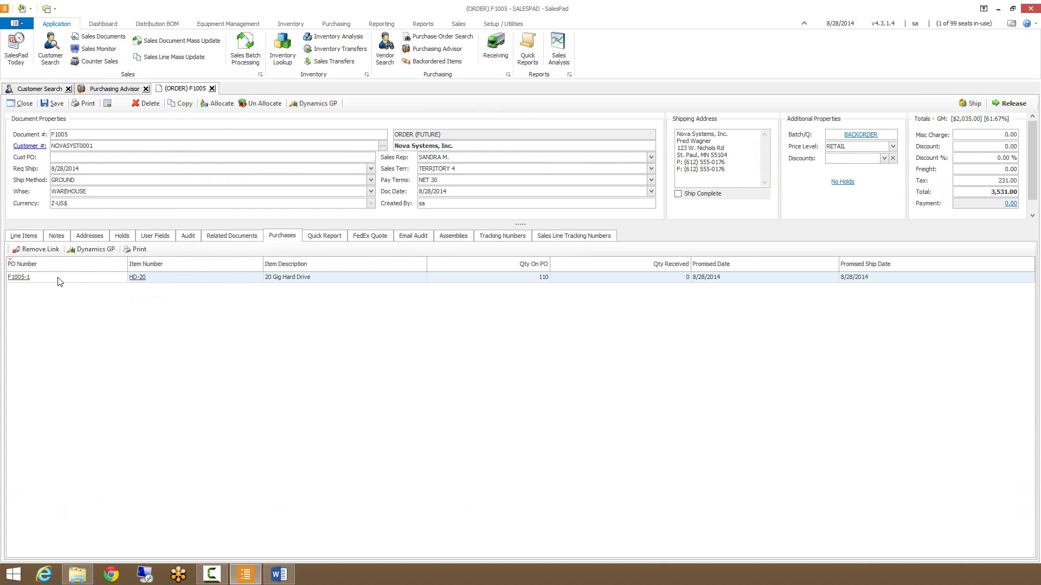
left_click(24, 278)
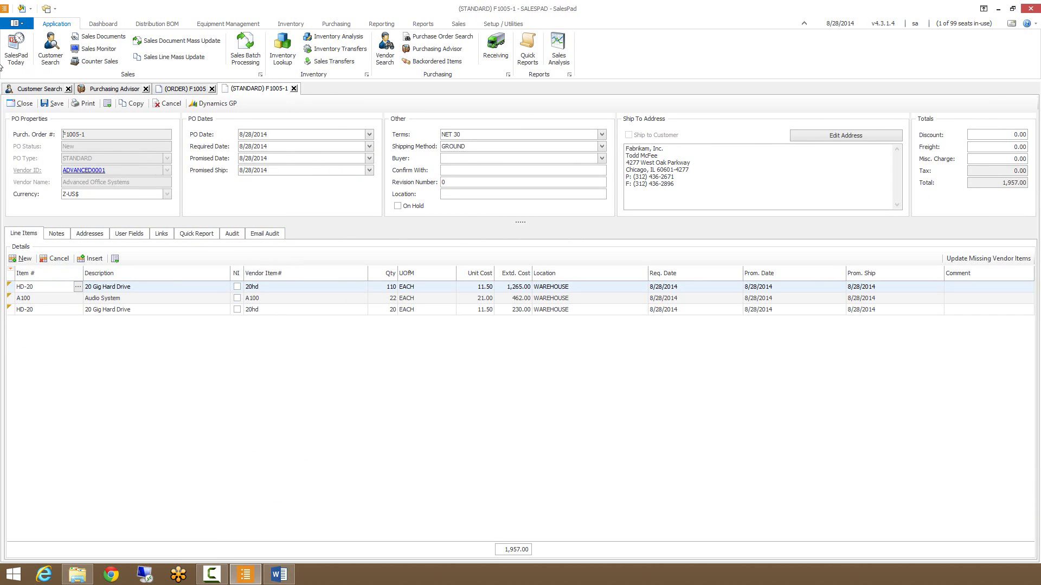
left_click(21, 103)
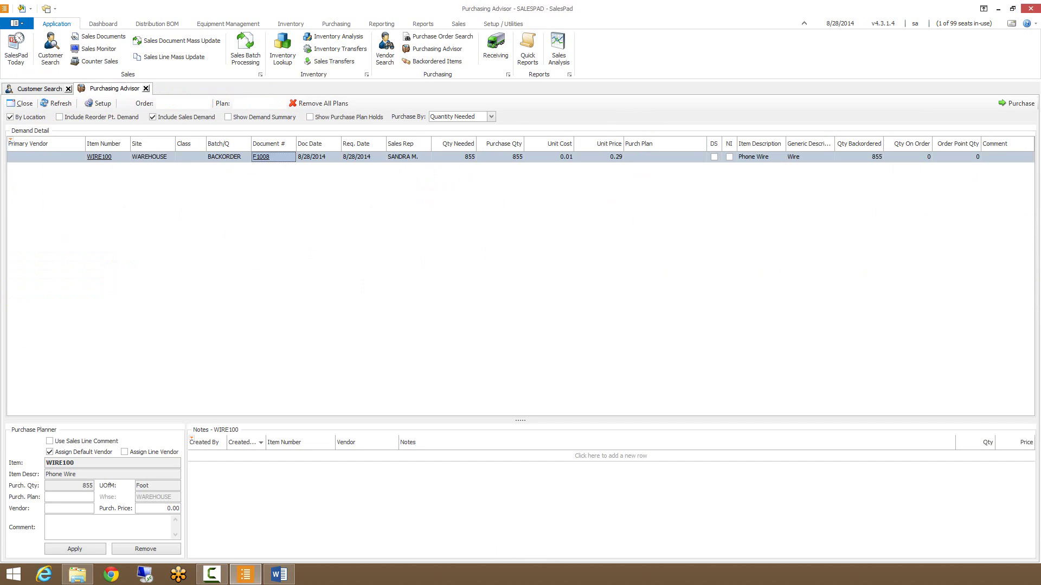
left_click(67, 497)
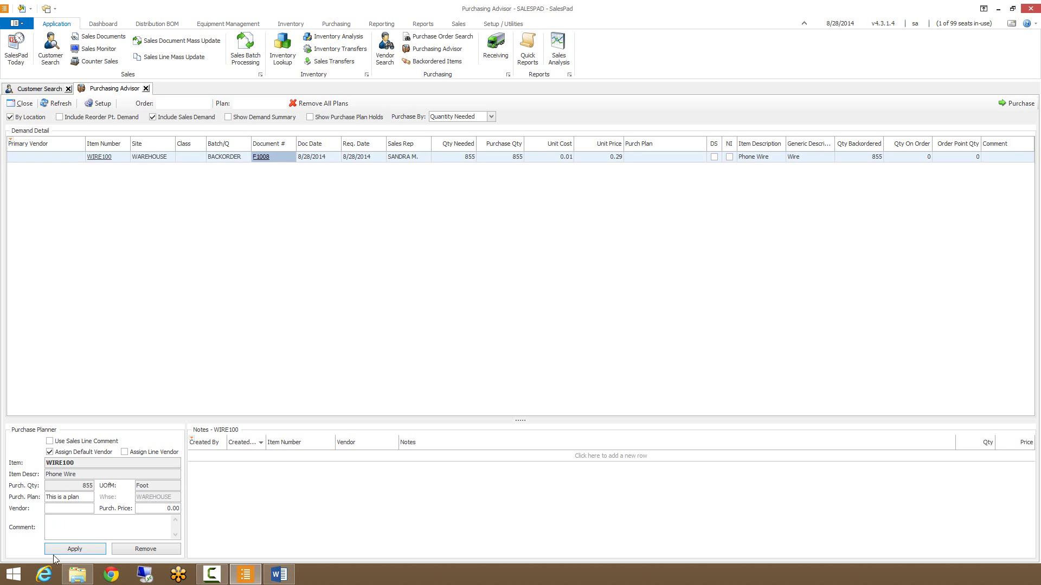
left_click(79, 548)
left_click(329, 104)
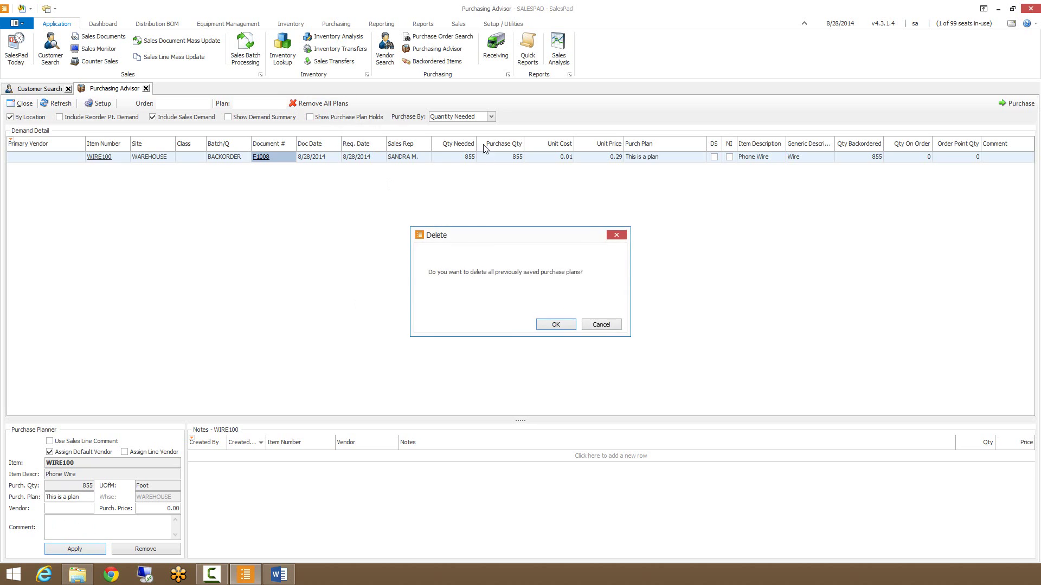
left_click(554, 328)
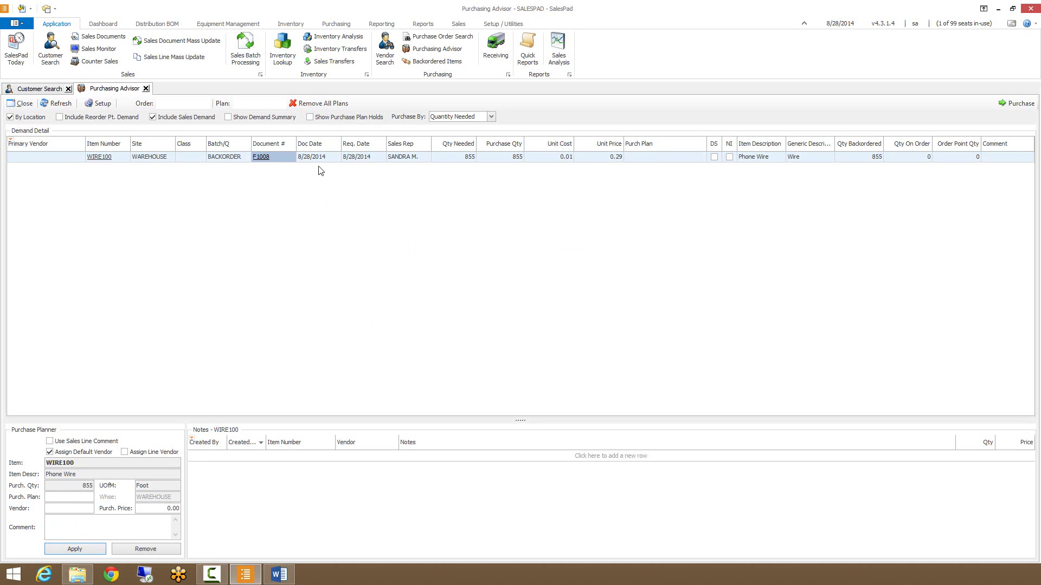
left_click(75, 497)
left_click(75, 550)
left_click(144, 549)
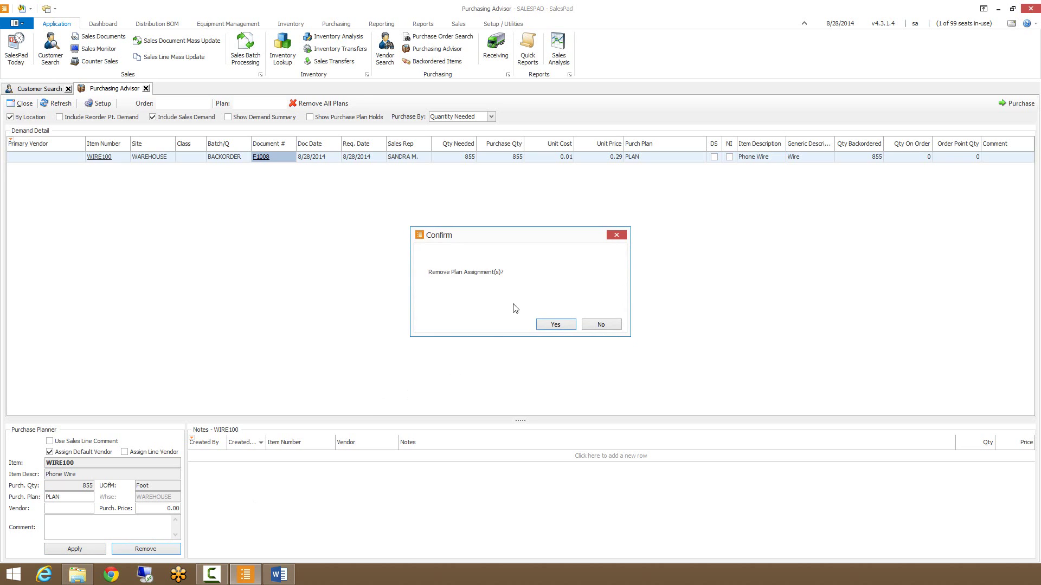
left_click(555, 324)
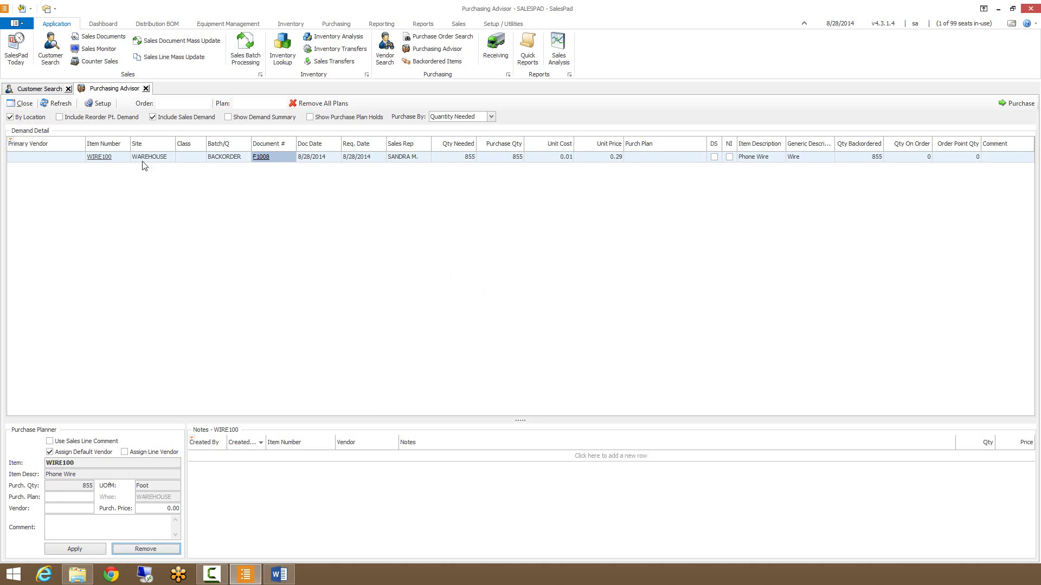
key("F10")
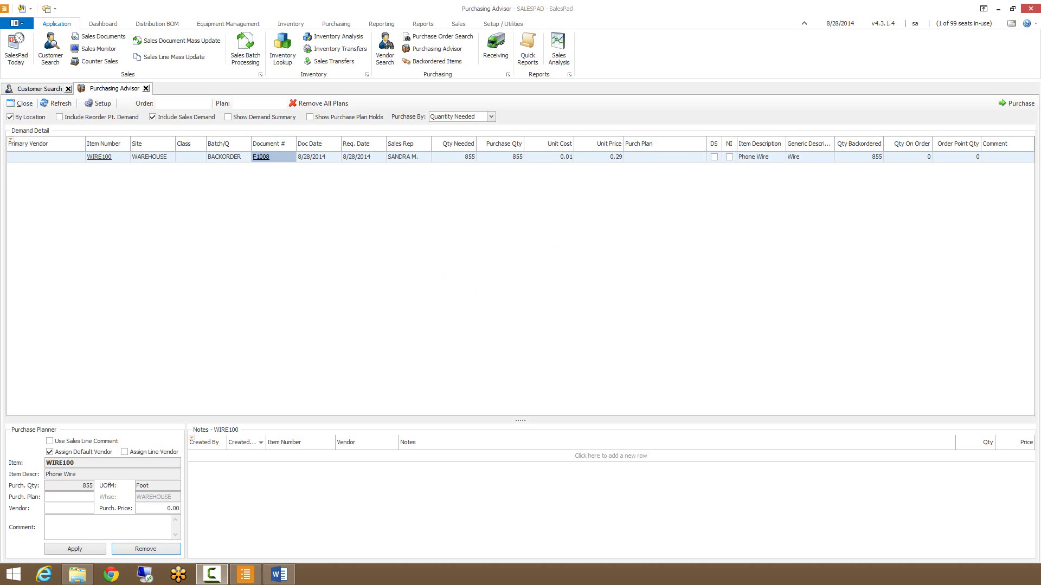